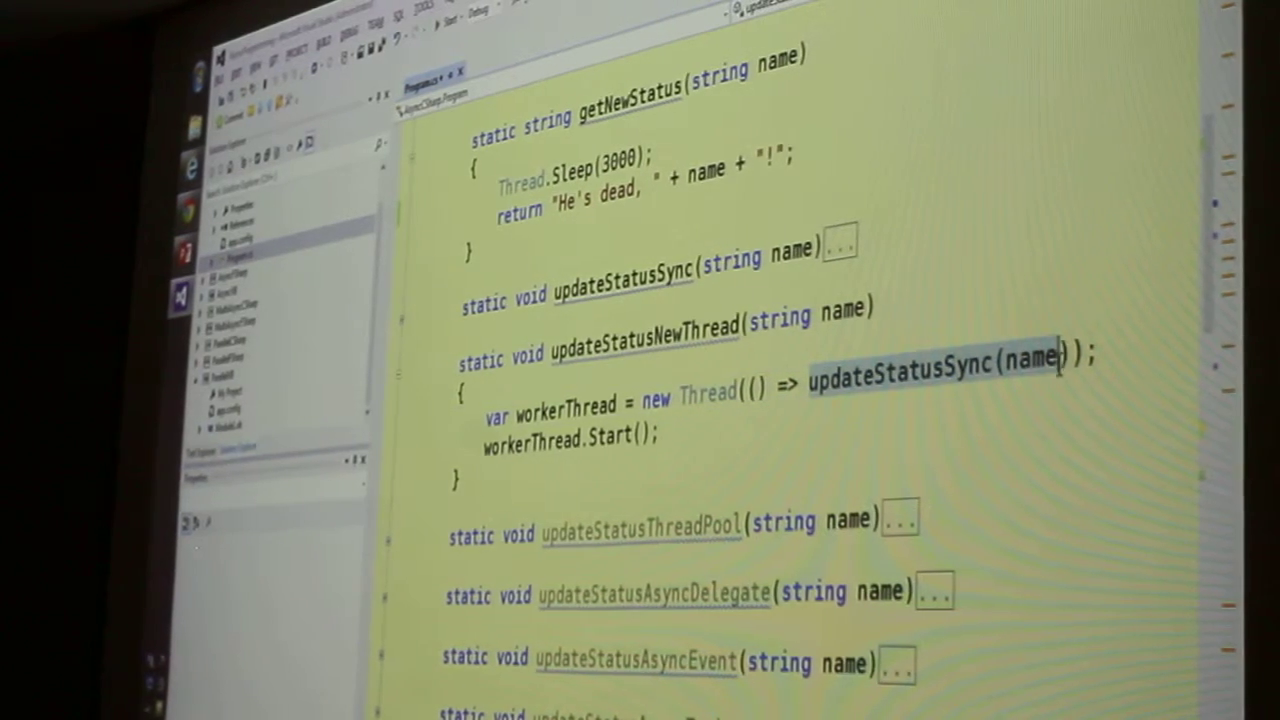
Step: Highlight the new Thread lambda in updateStatusNewThread, then build and run the demo with F5
key("shift+Down")
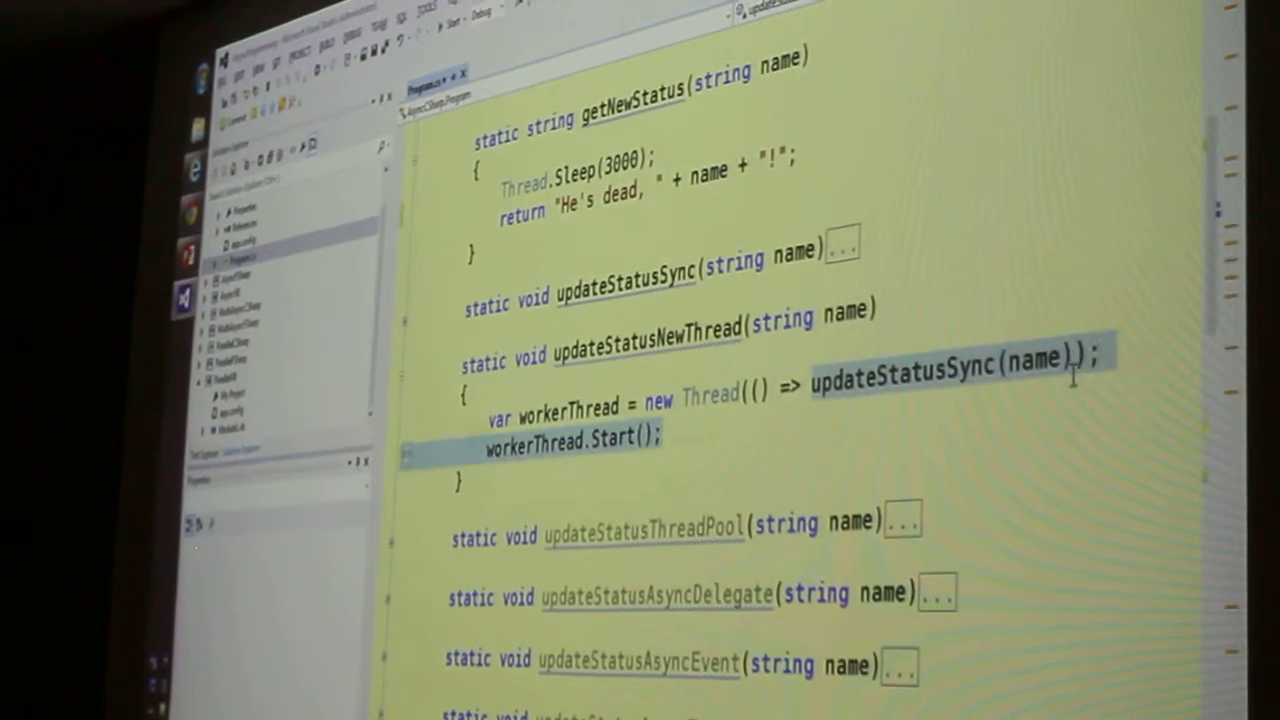
left_click(1068, 365)
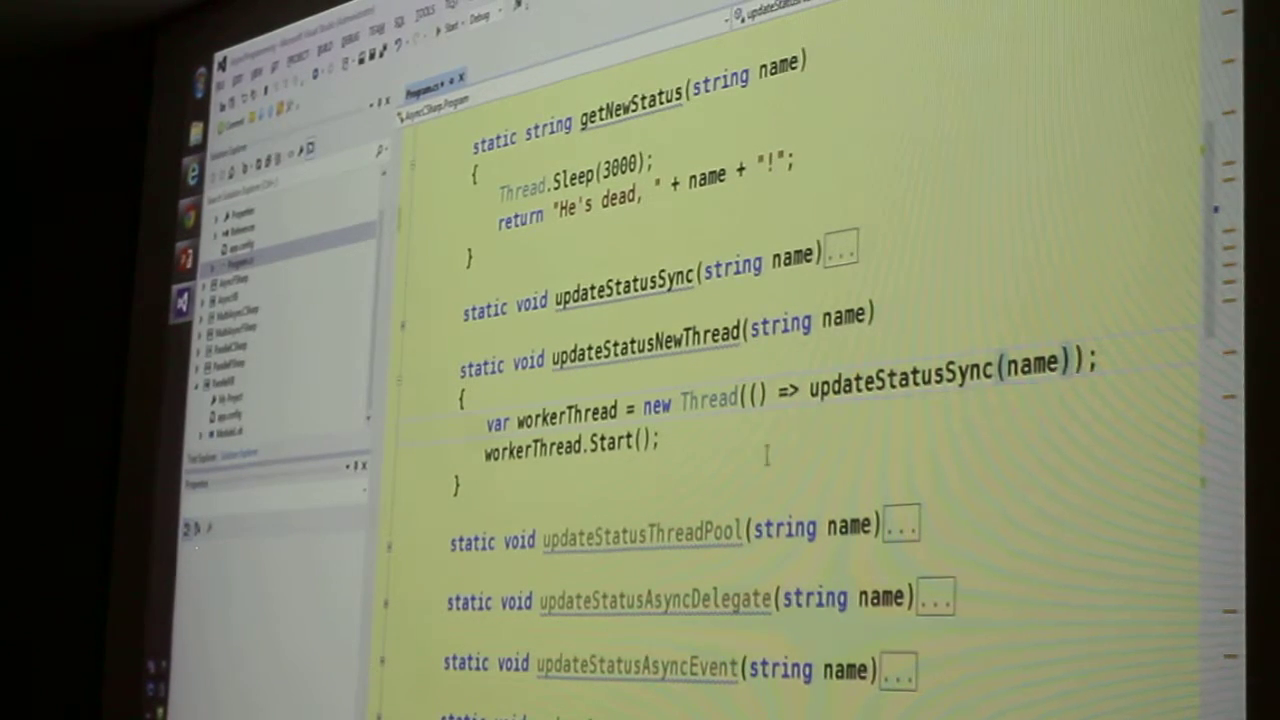
left_click_drag(750, 396, 772, 398)
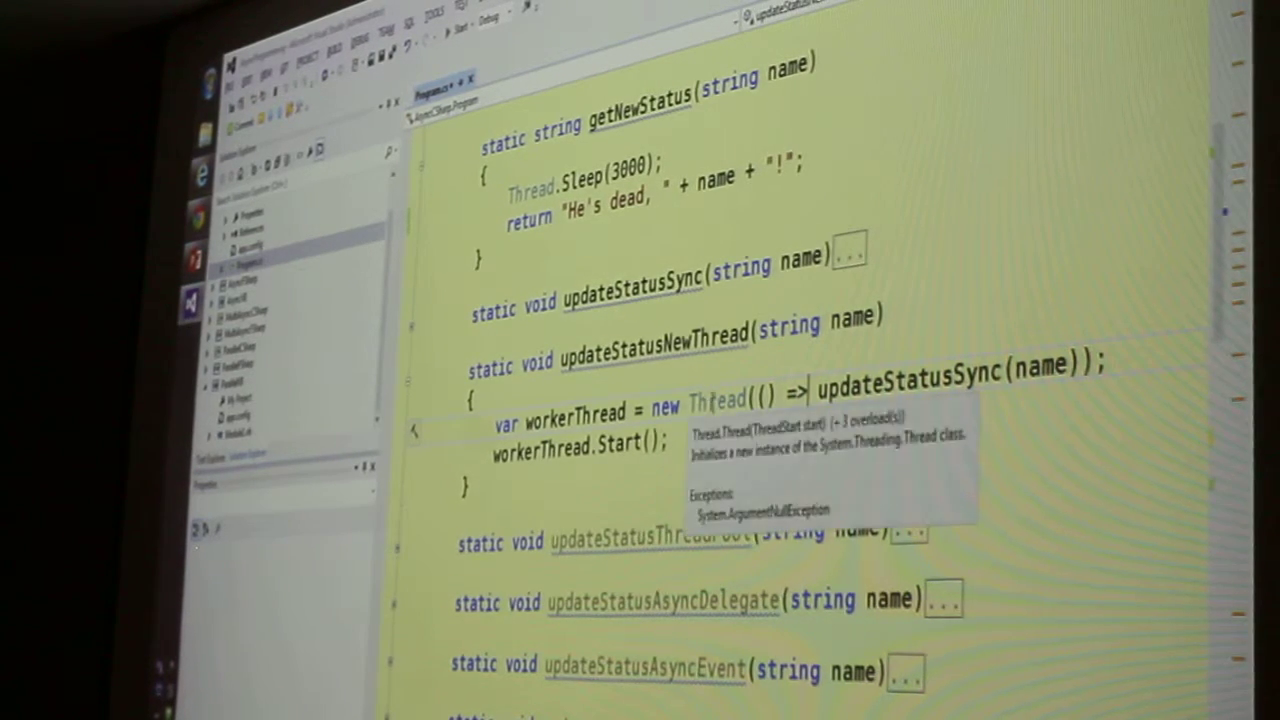
double_click(717, 400)
left_click(766, 395)
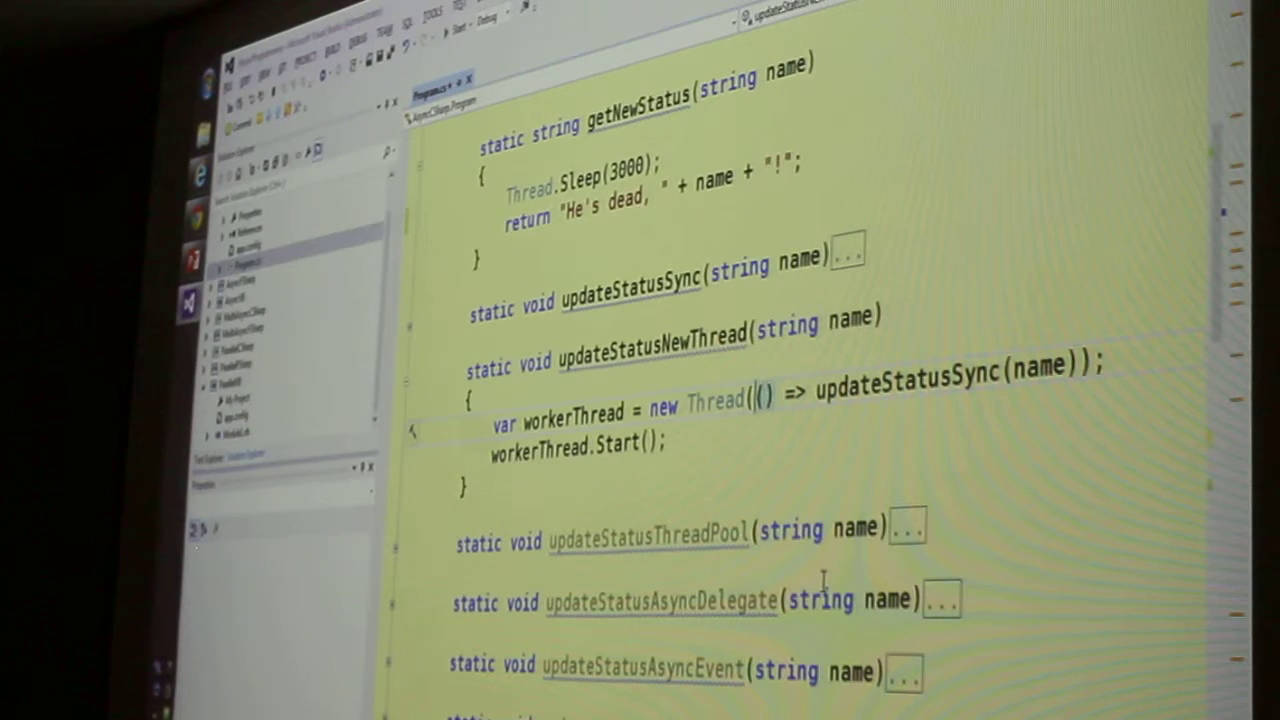
key("F5")
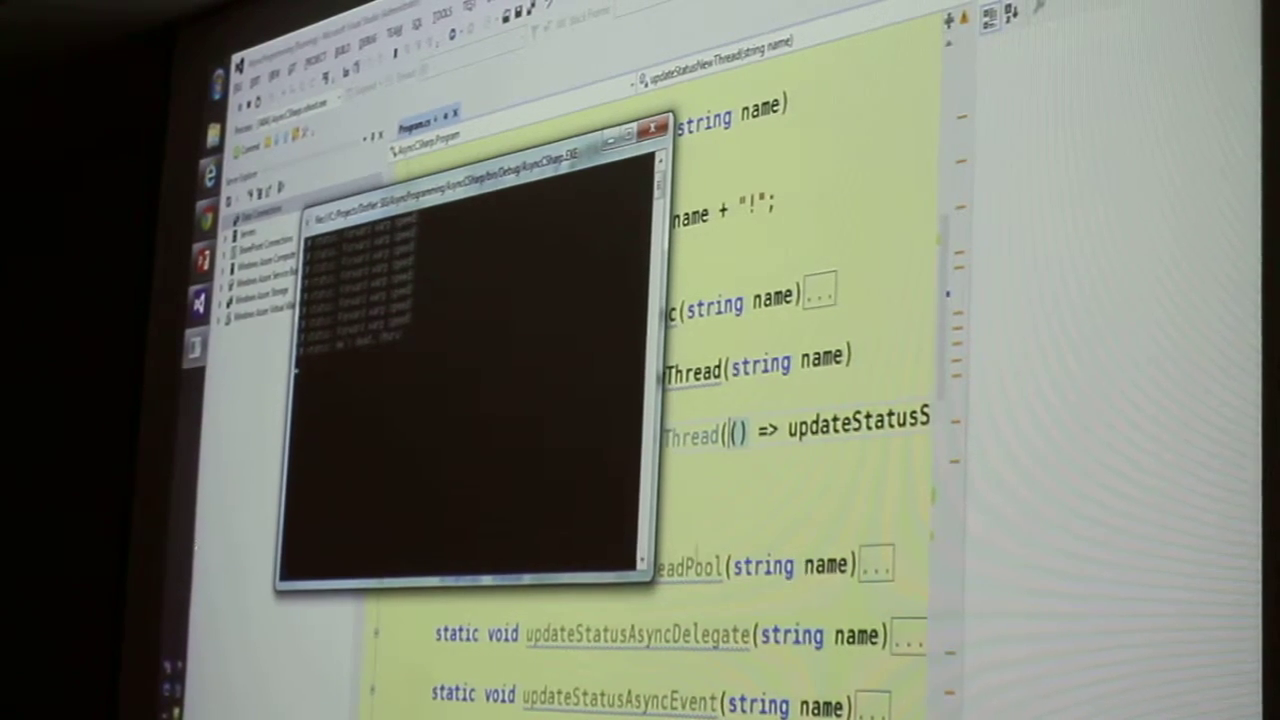
Step: Return focus to the updateStatusNewThread code after the console run
left_click(733, 430)
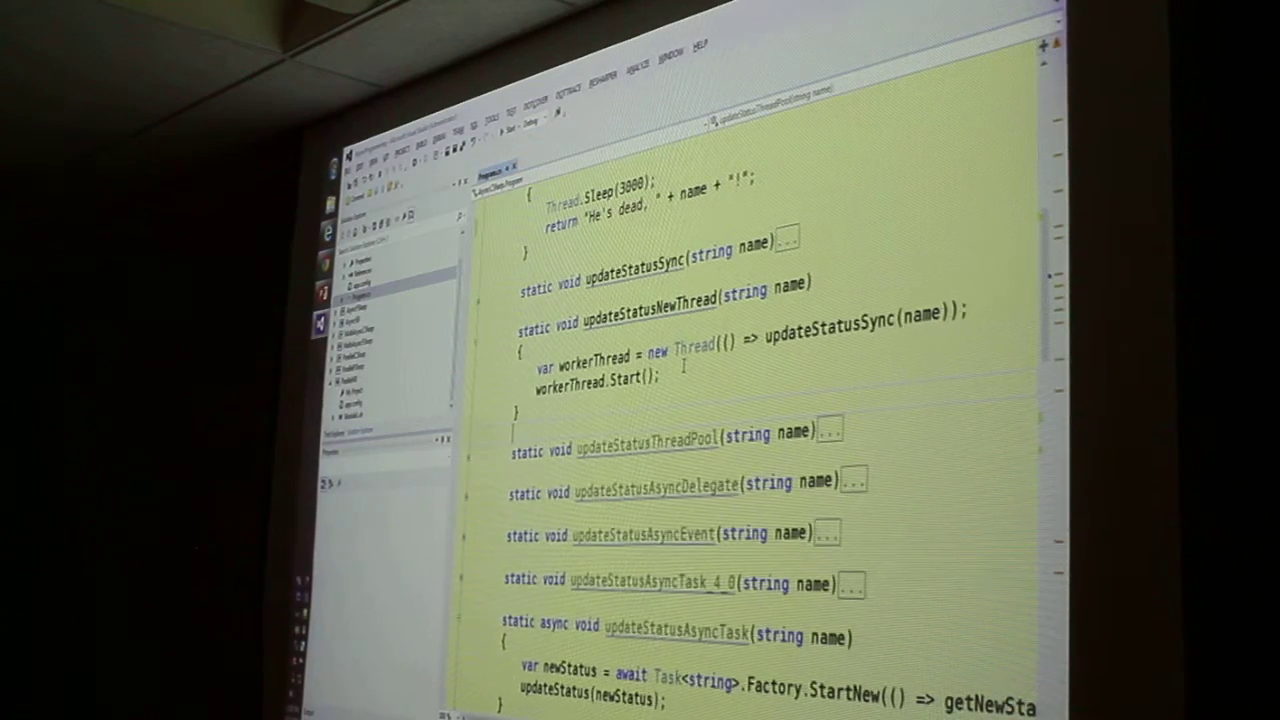
scroll(750, 400, "up", 5)
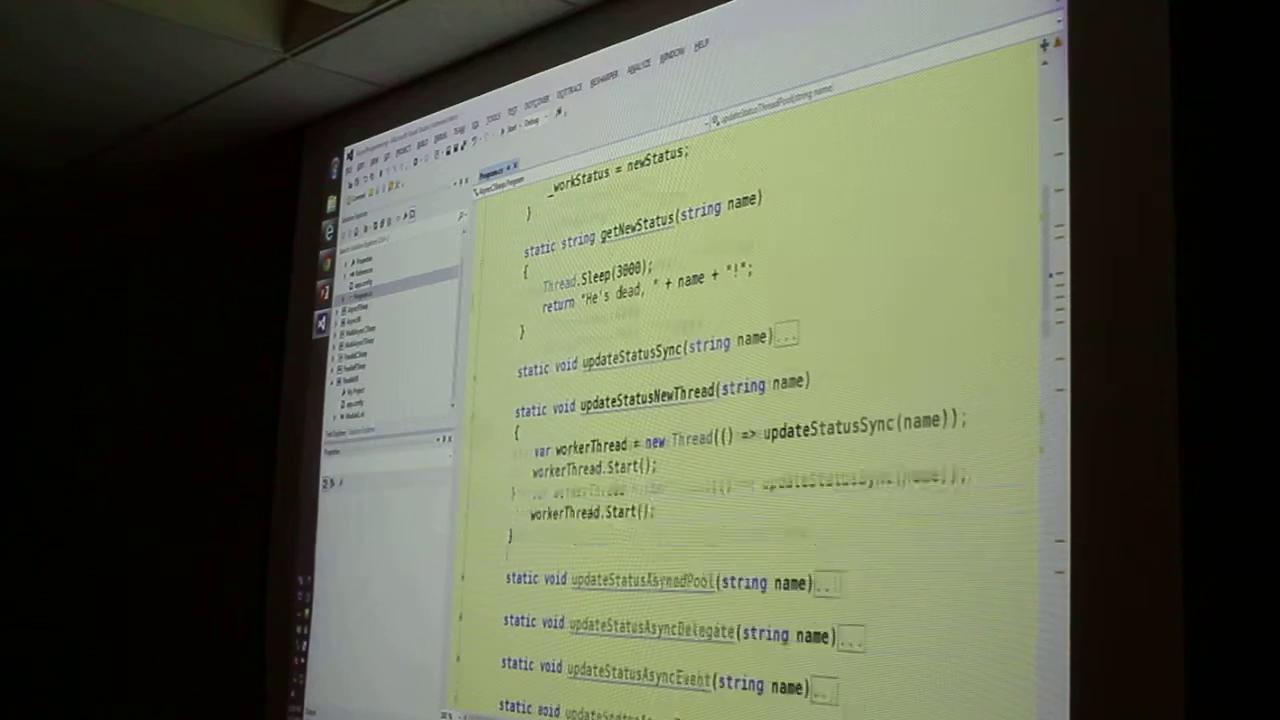
scroll(750, 400, "up", 3)
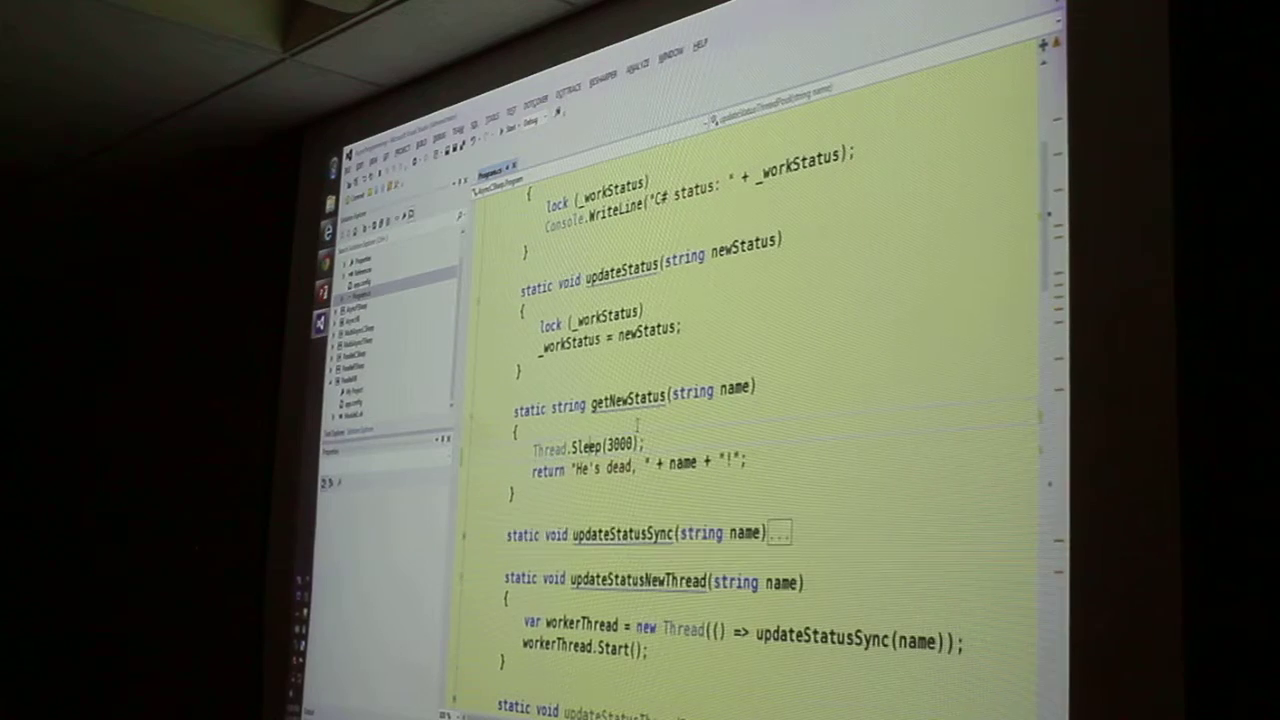
Step: Add throw new InvalidOperationException("Yikes!") atop getNewStatus and start debugging
key("Return")
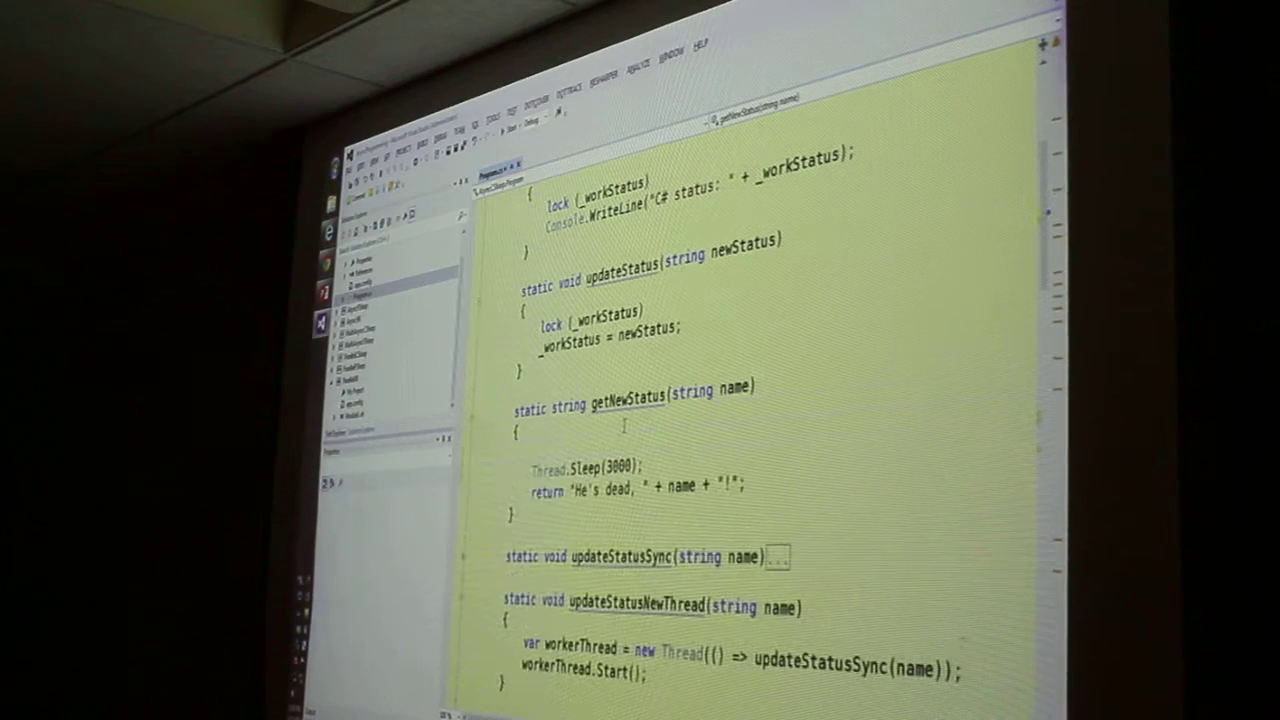
type("thr")
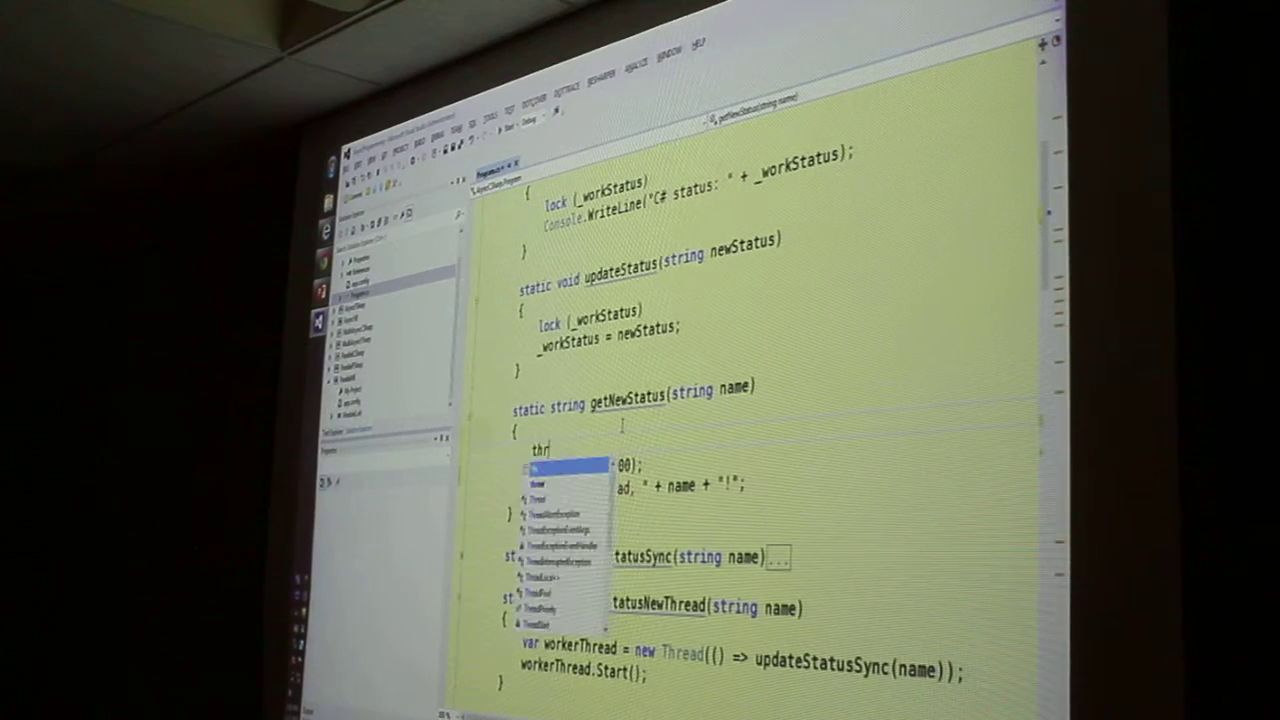
type("ow new I")
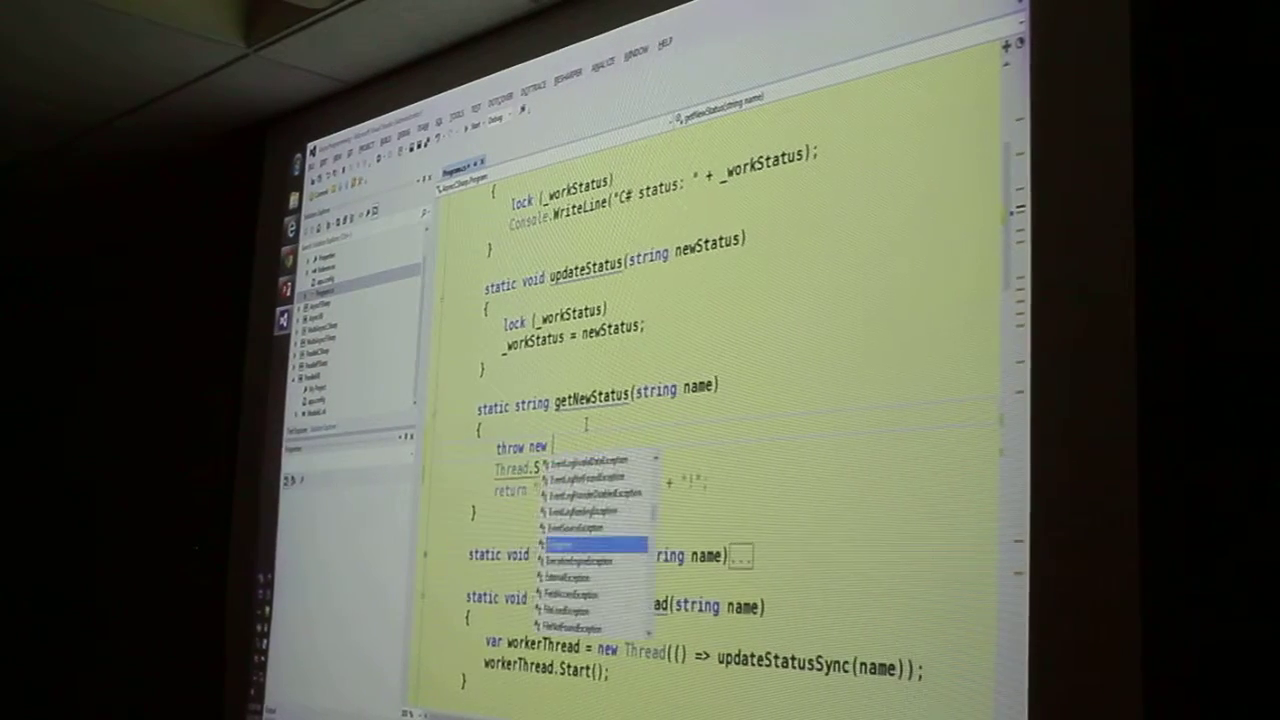
type("nvalid")
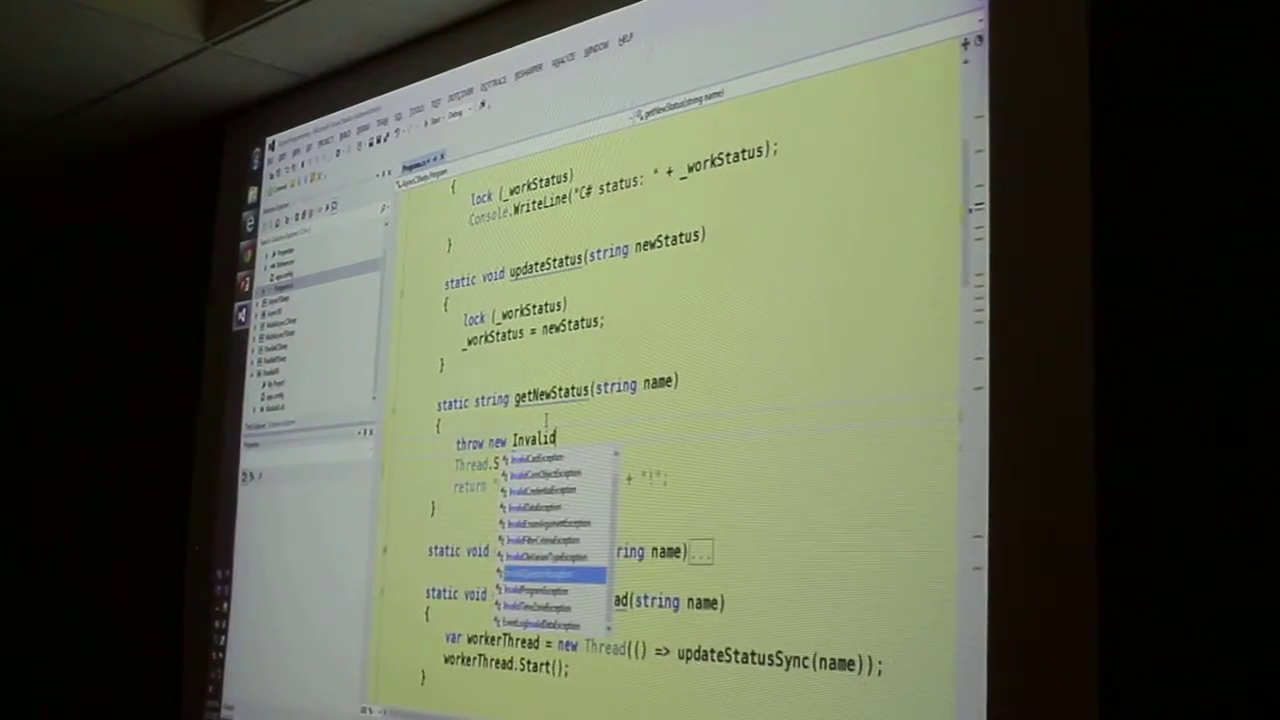
type("op")
key("Tab")
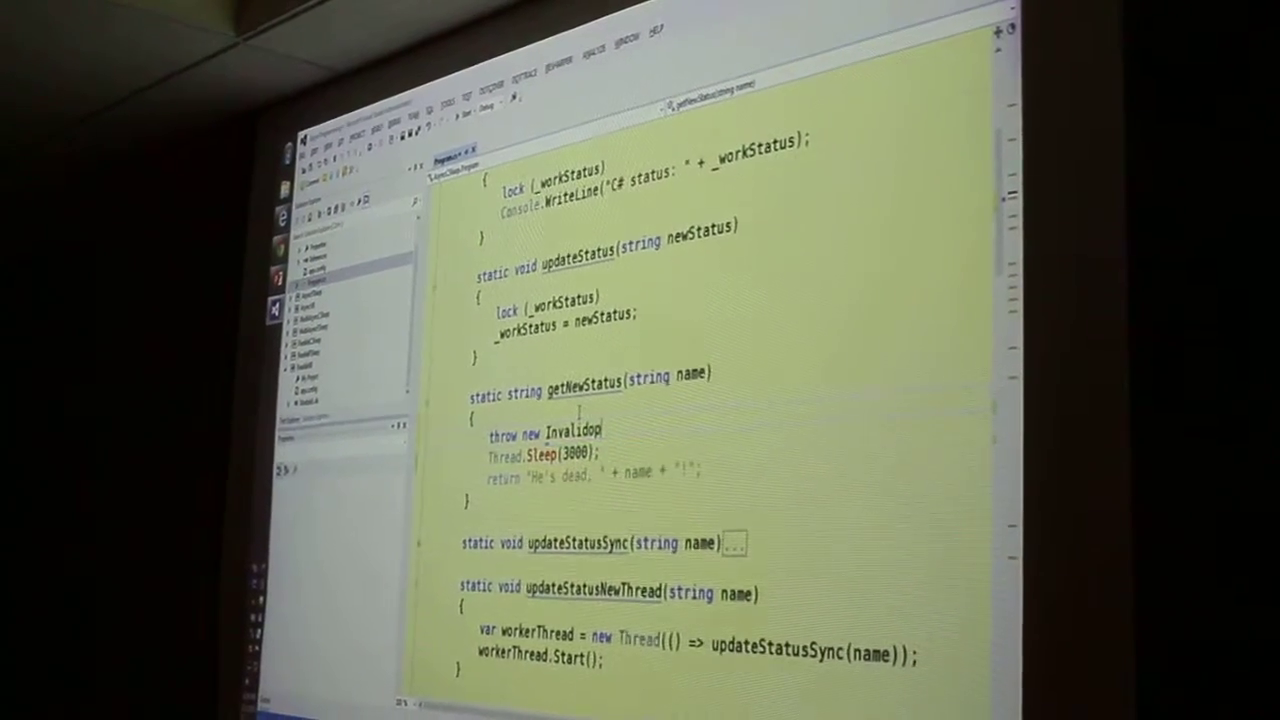
type("(")
type("\"Y")
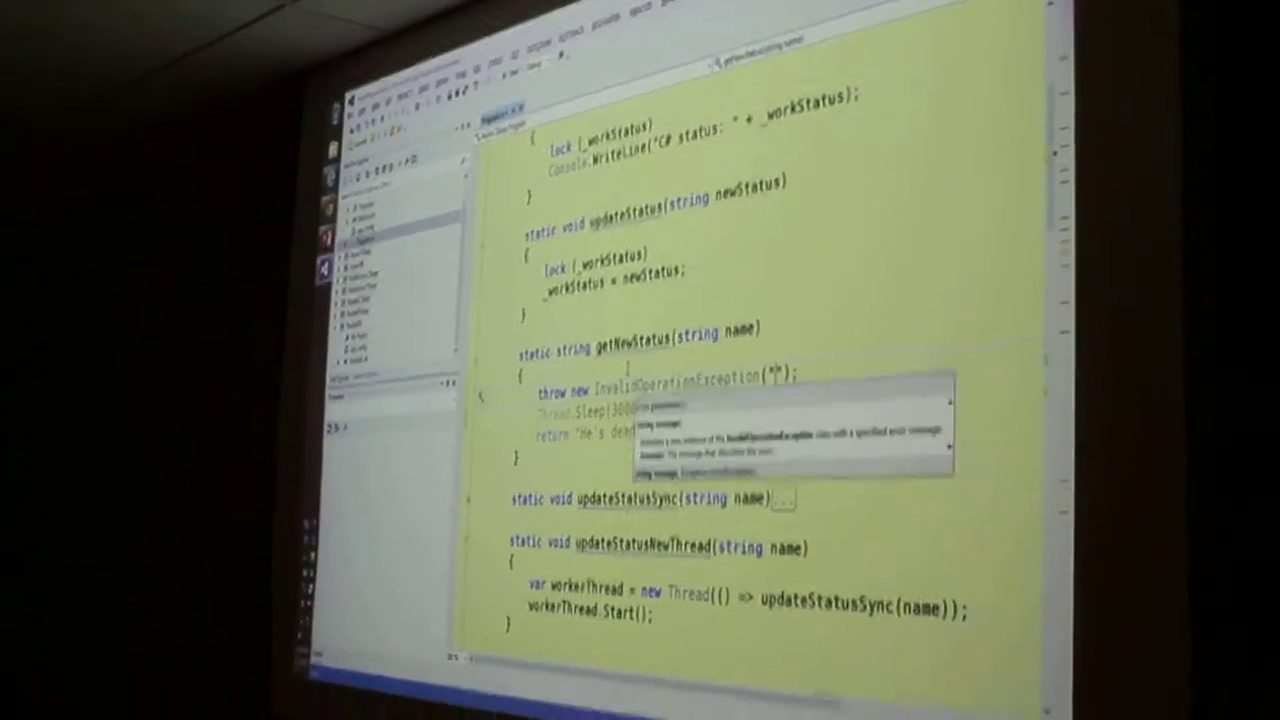
type("ikes")
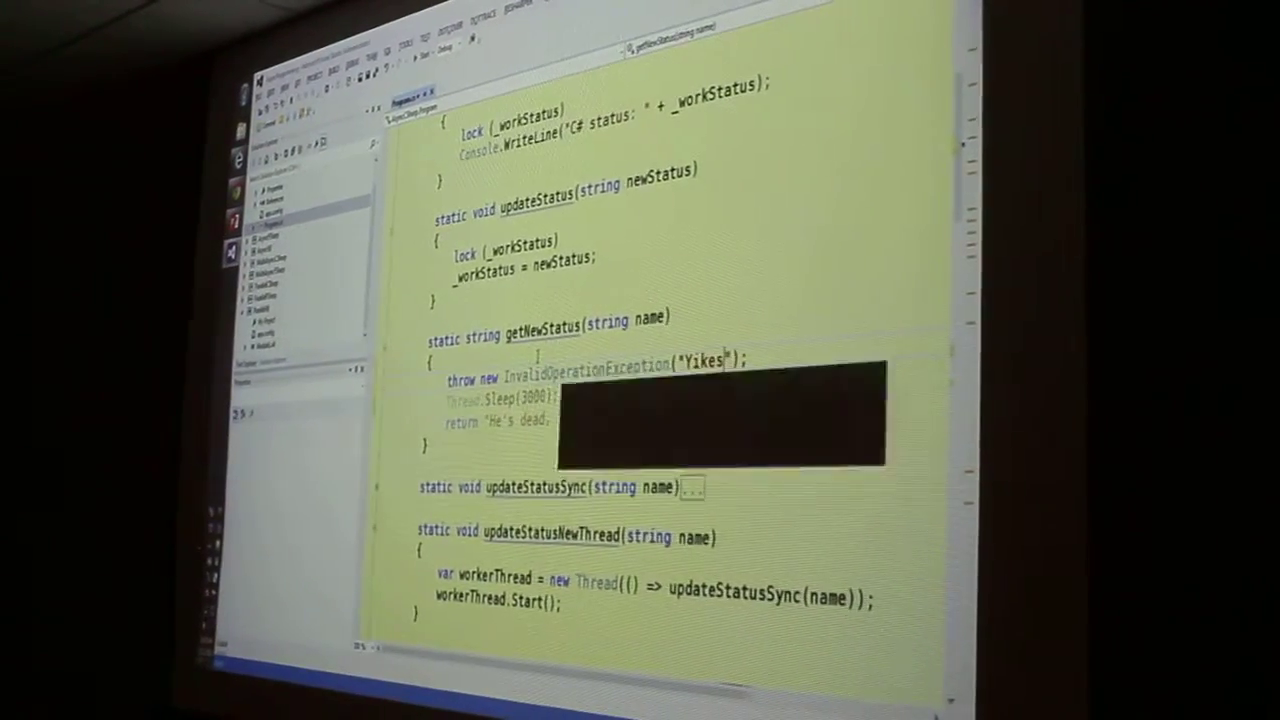
type("!")
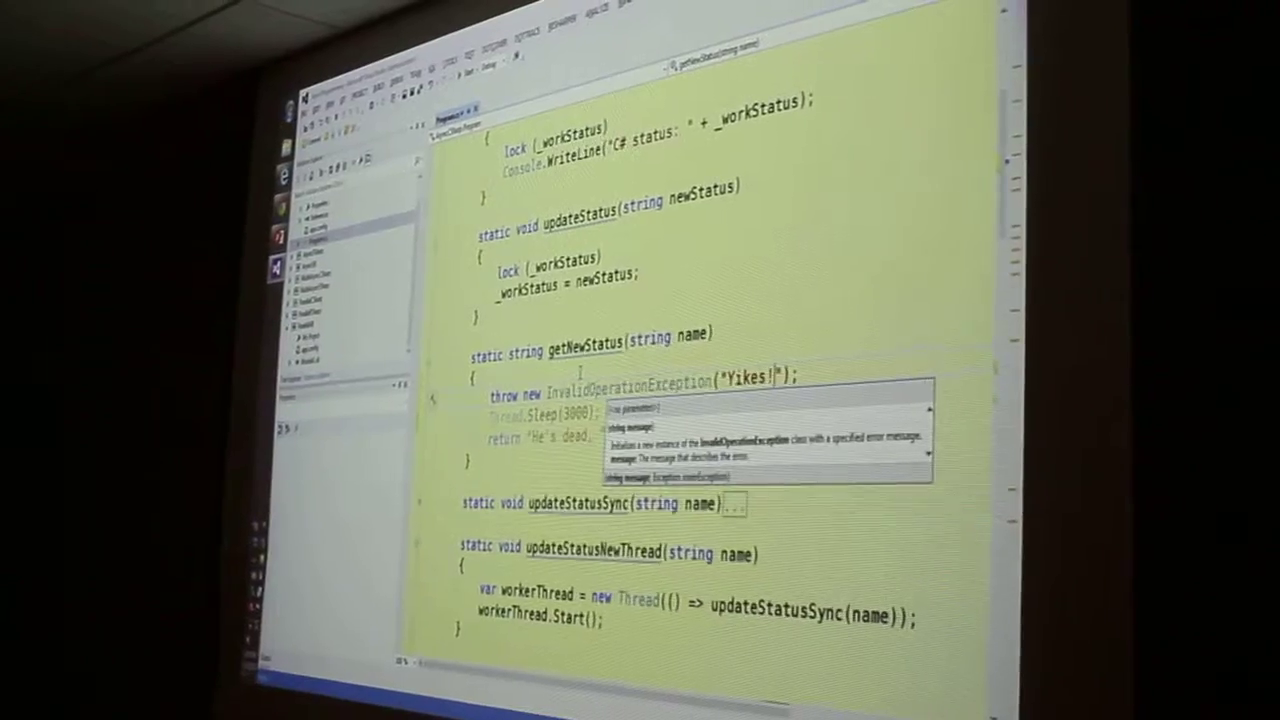
key("End")
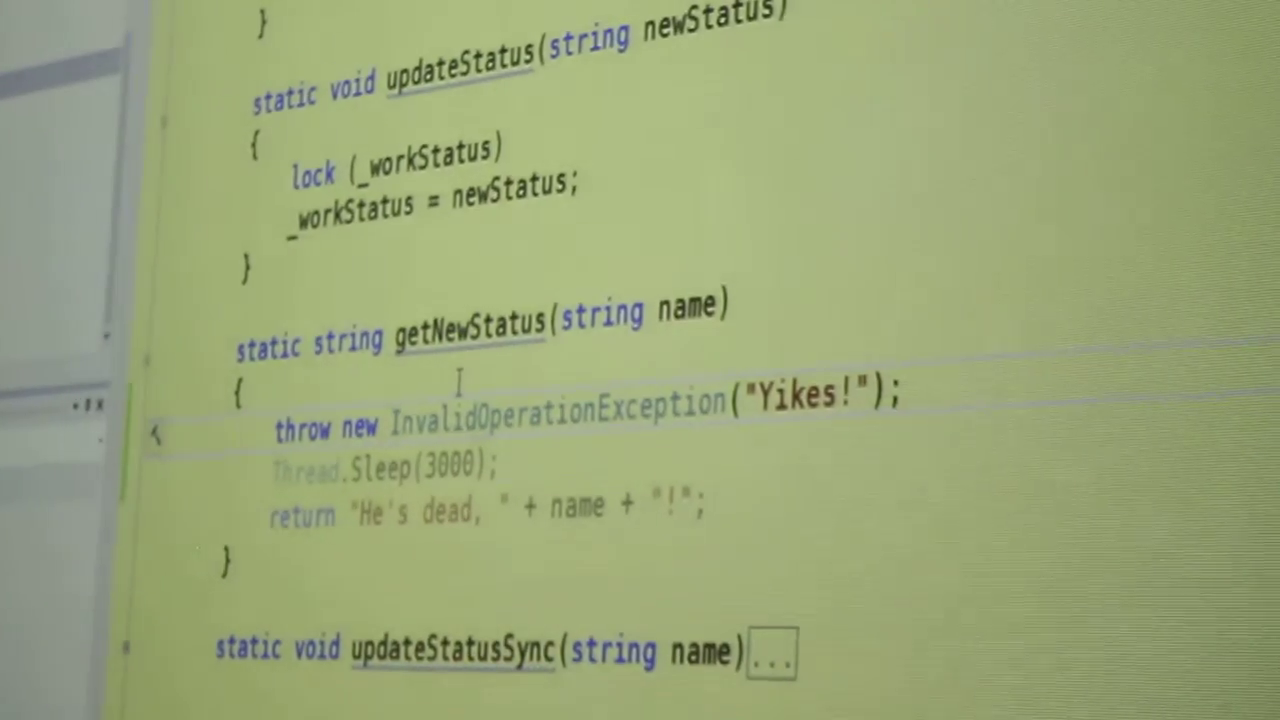
key("F5")
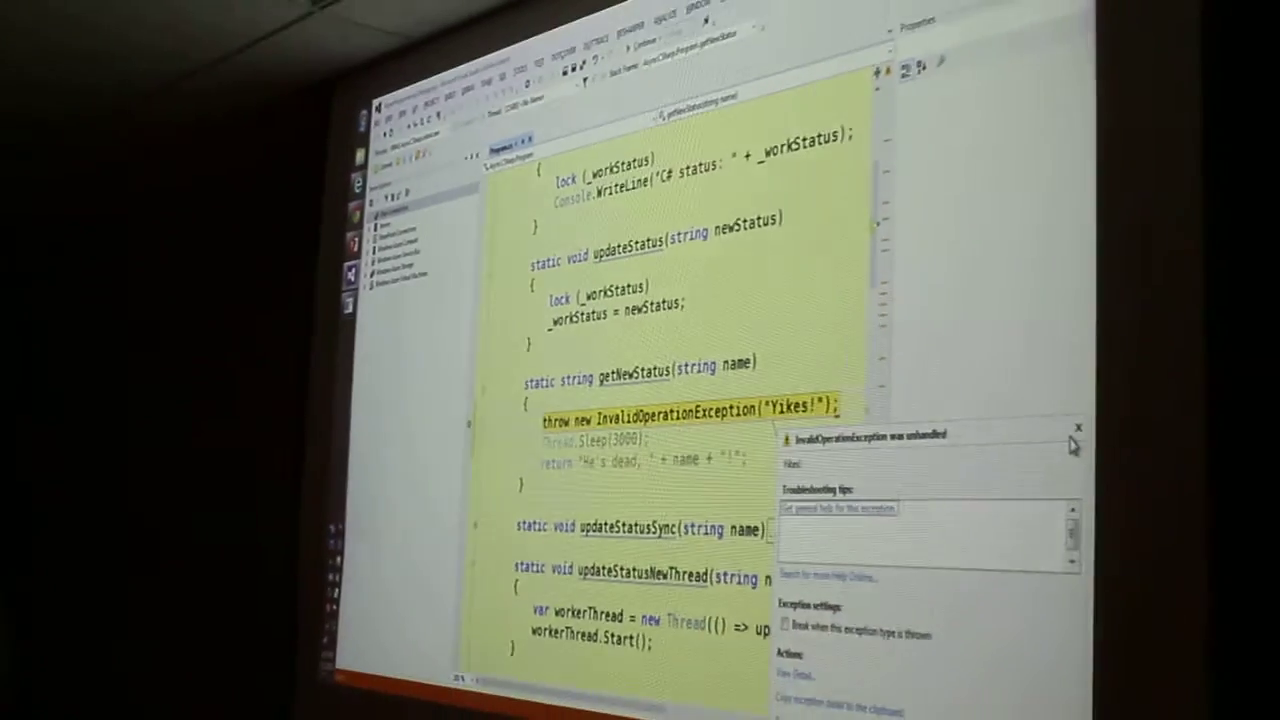
Step: Dismiss the unhandled Yikes! exception report and stop the debug session
left_click(1077, 429)
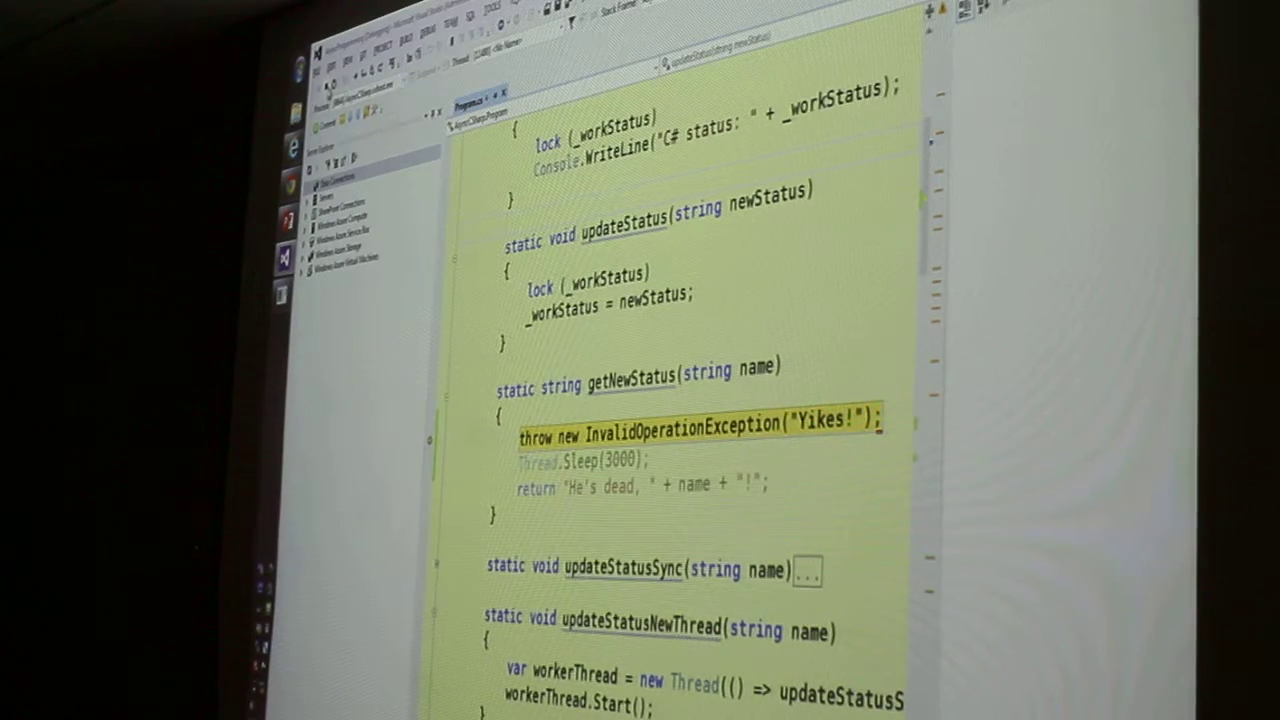
key("shift+F5")
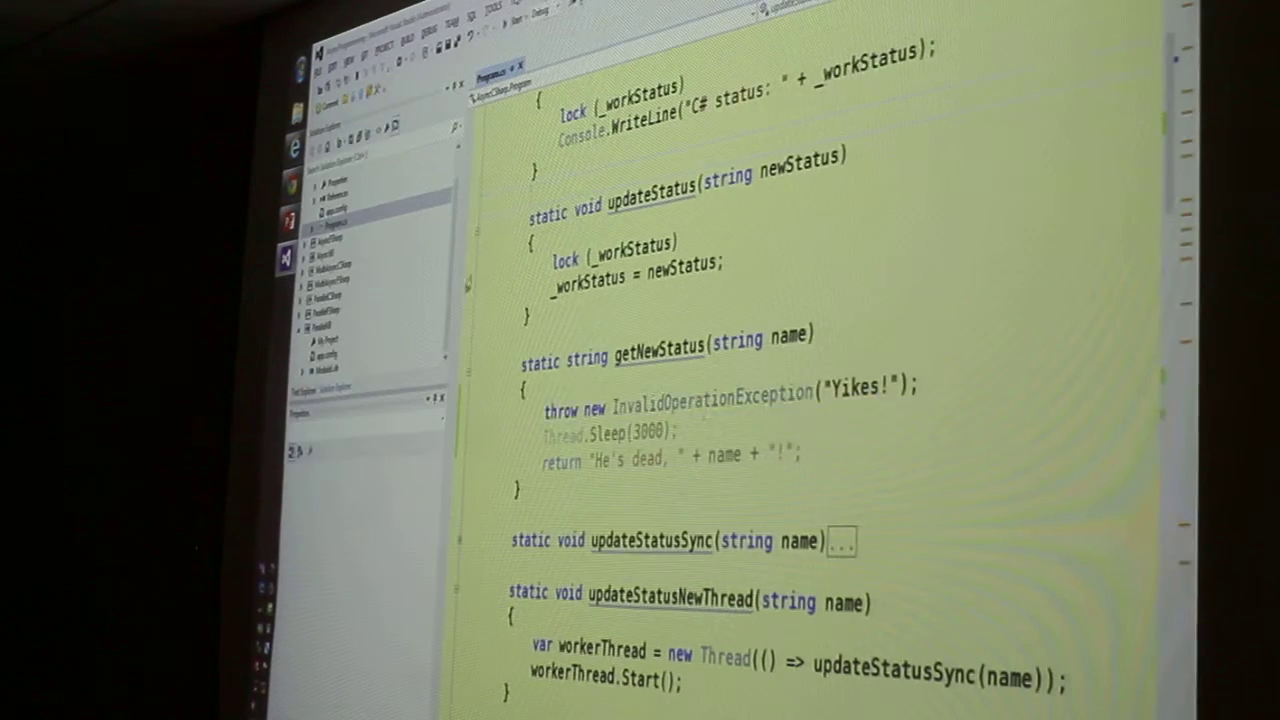
key("super+e")
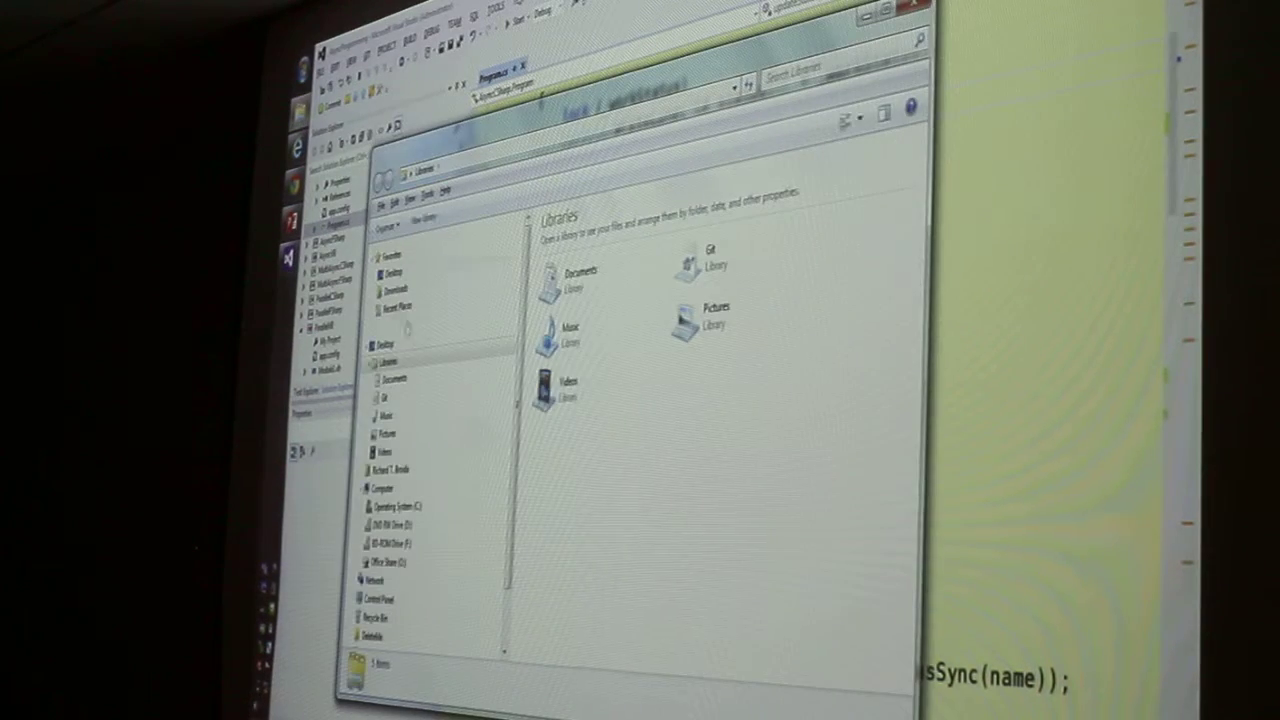
left_click(392, 507)
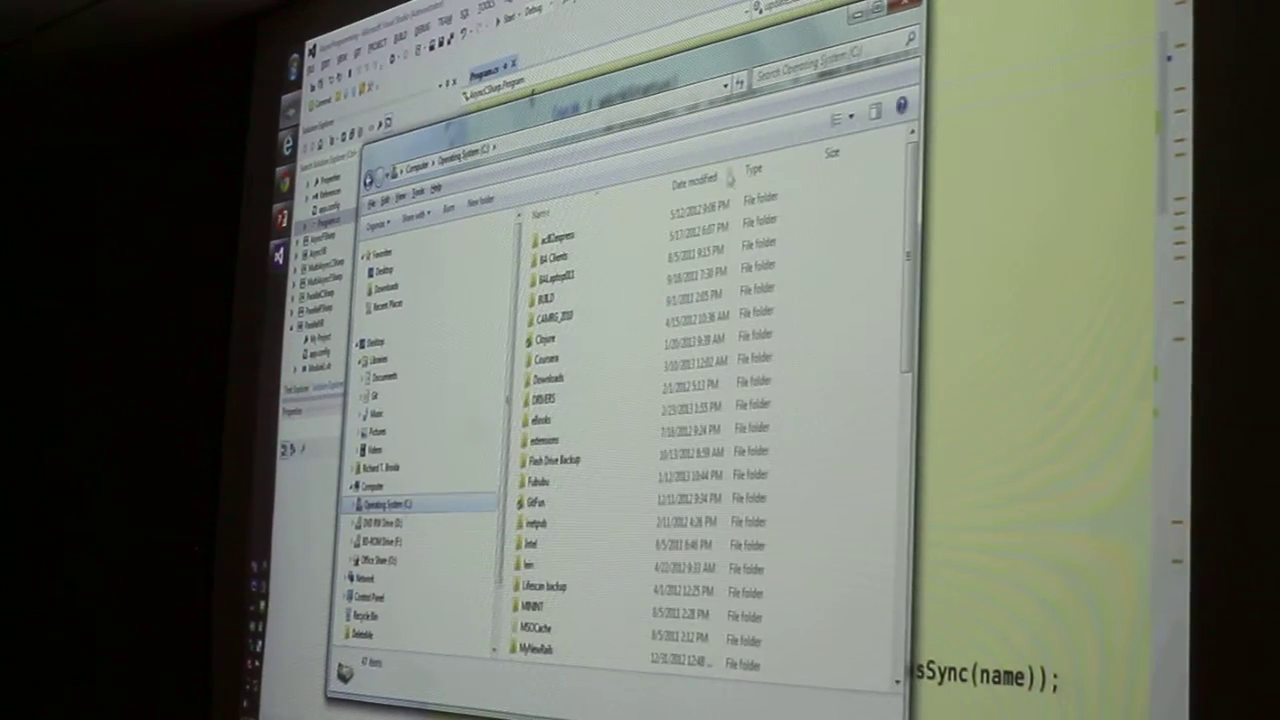
key("alt+Tab")
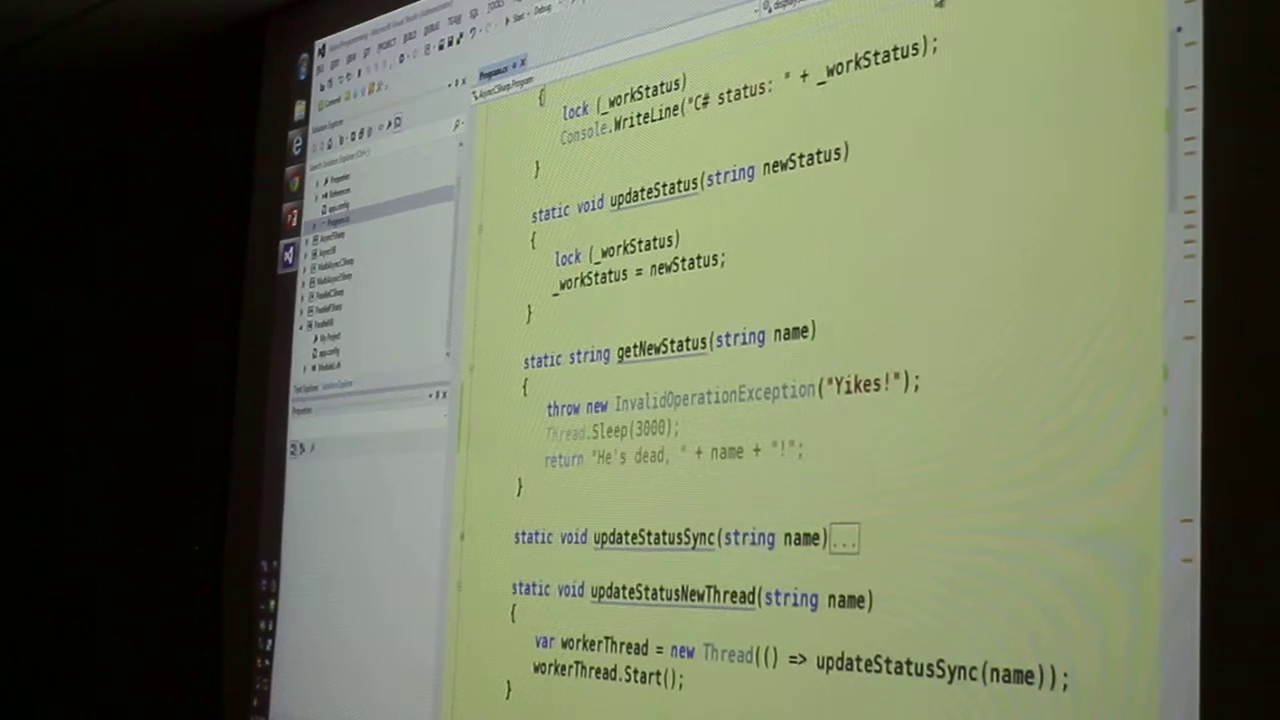
Step: Run the program into the Yikes! crash and move the 'stopped working' report aside
key("F5")
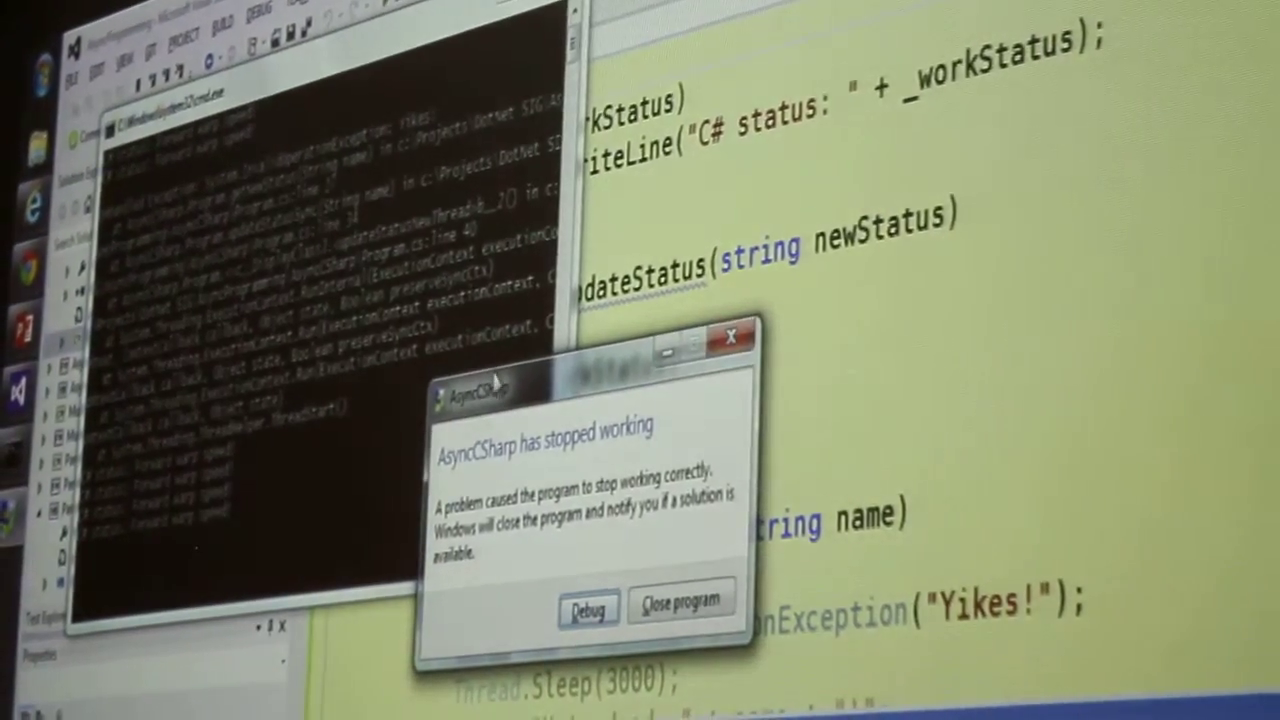
left_click_drag(700, 390, 710, 385)
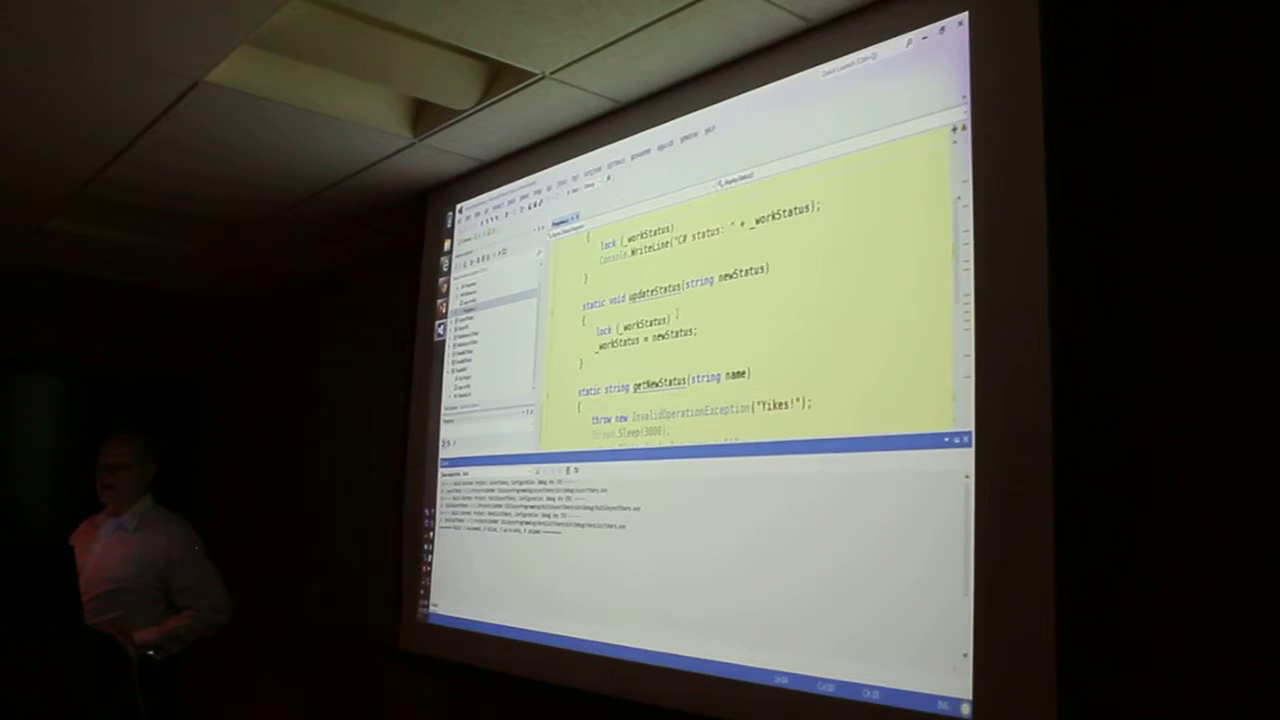
scroll(740, 400, "up", 3)
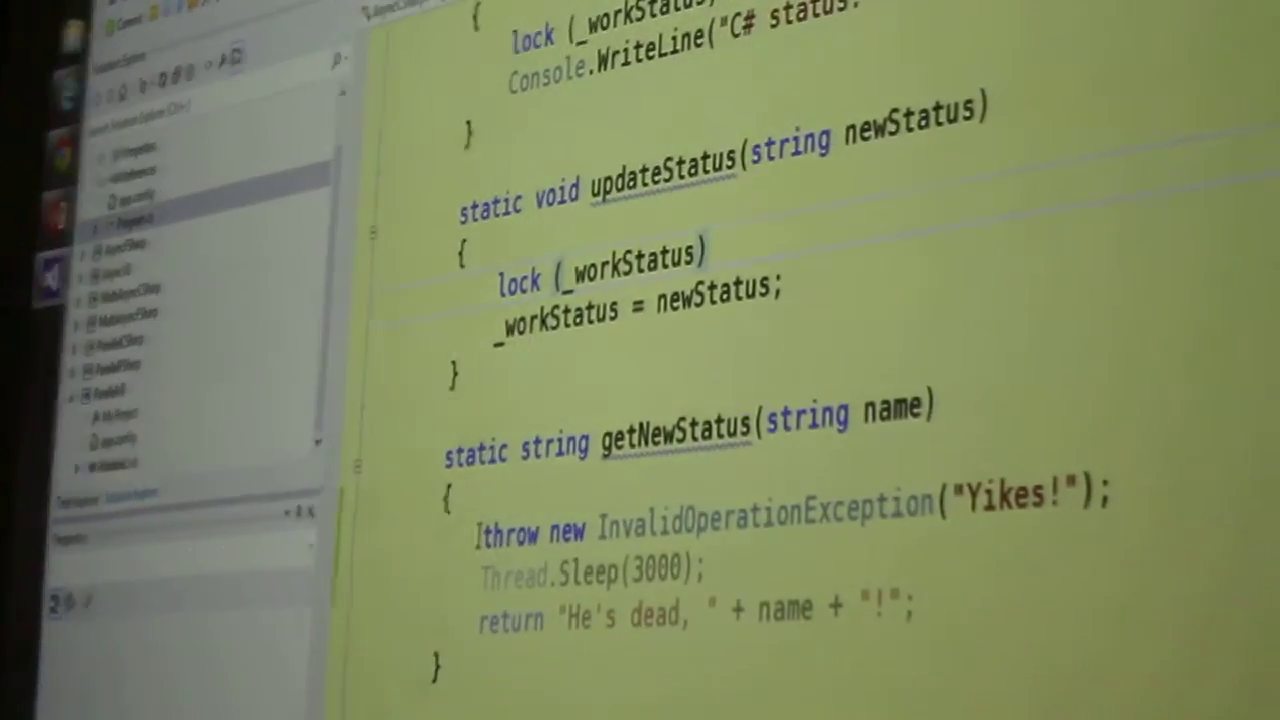
type("//")
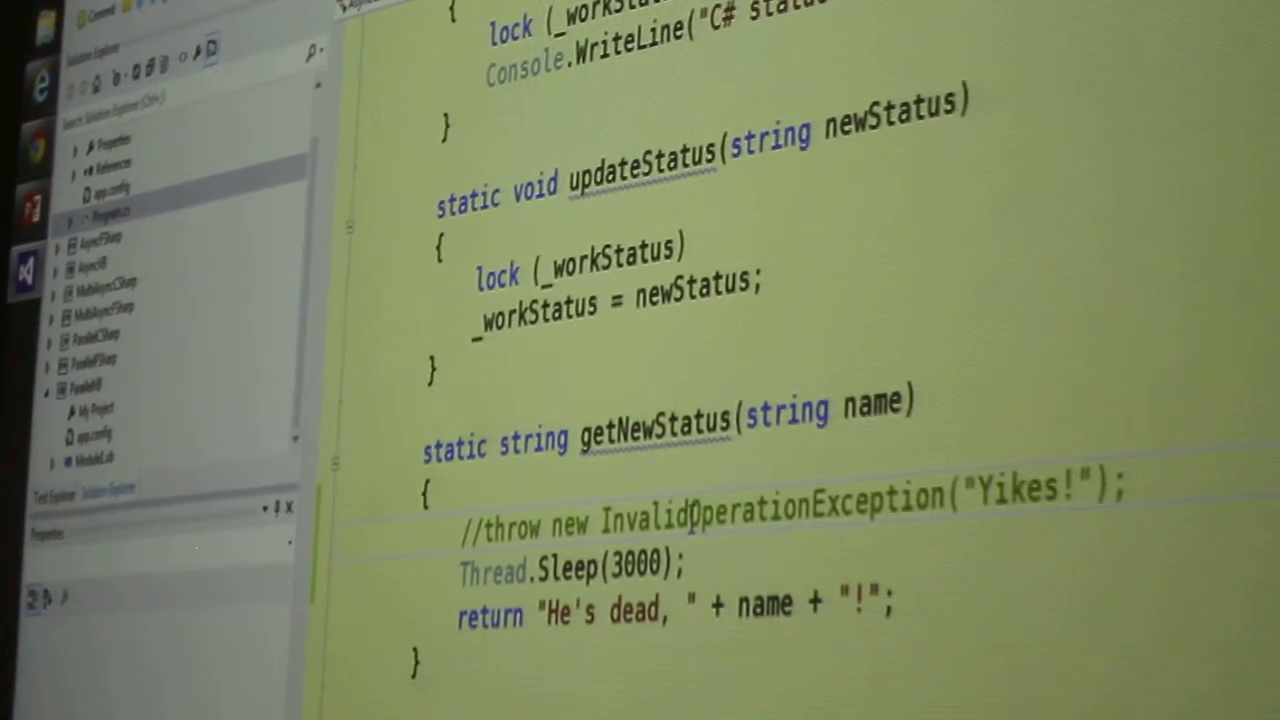
scroll(700, 400, "down", 1)
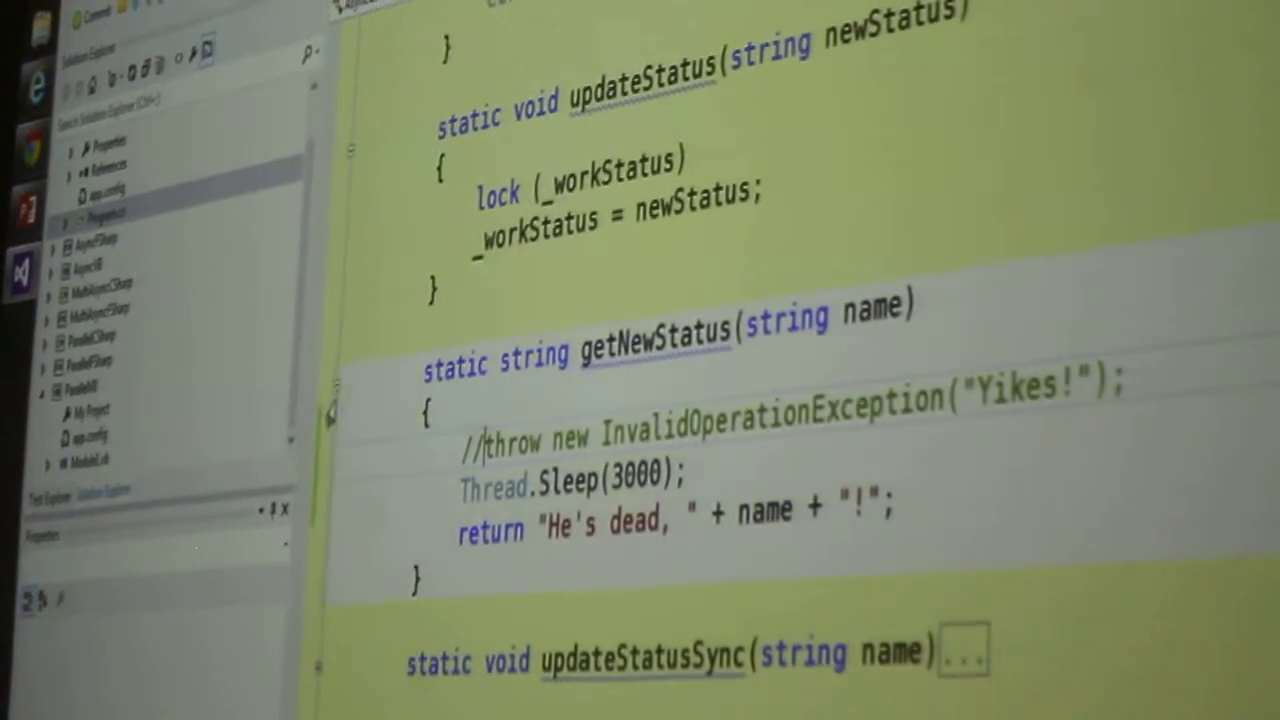
Step: Collapse getNewStatus and expand updateStatusThreadPool and updateStatusNewThread bodies
left_click(333, 400)
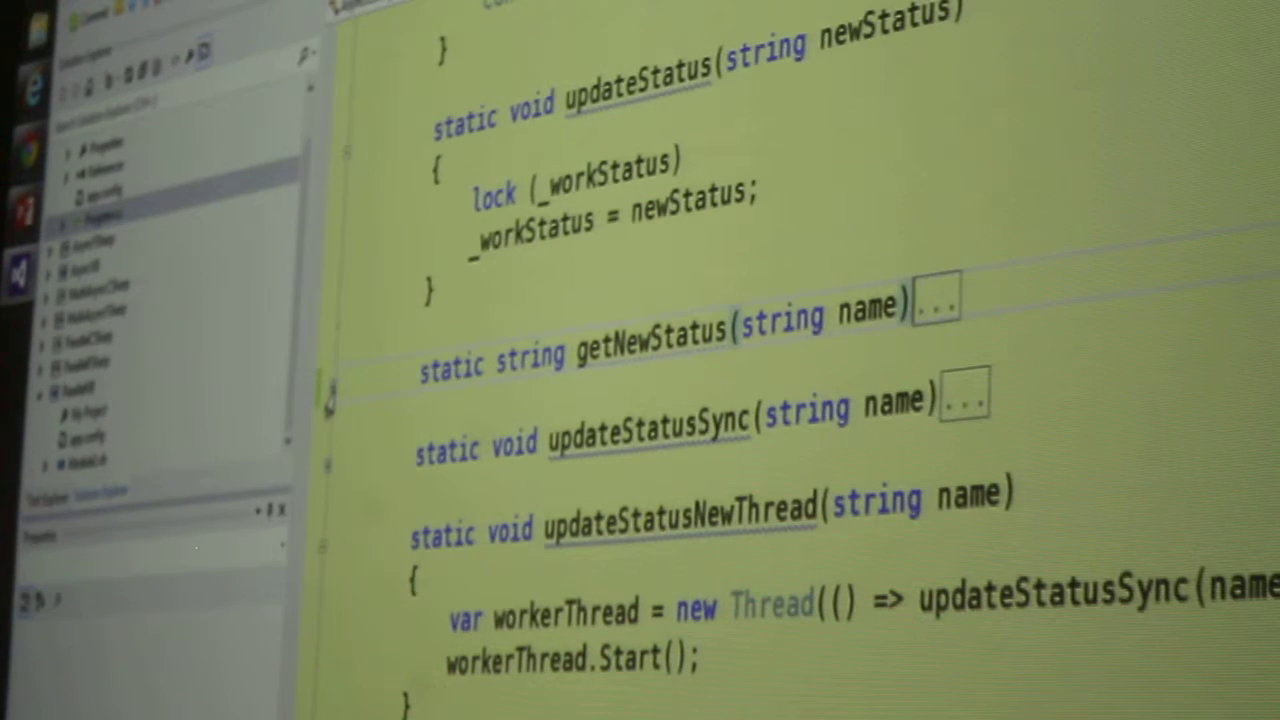
scroll(399, 453, "down", 1)
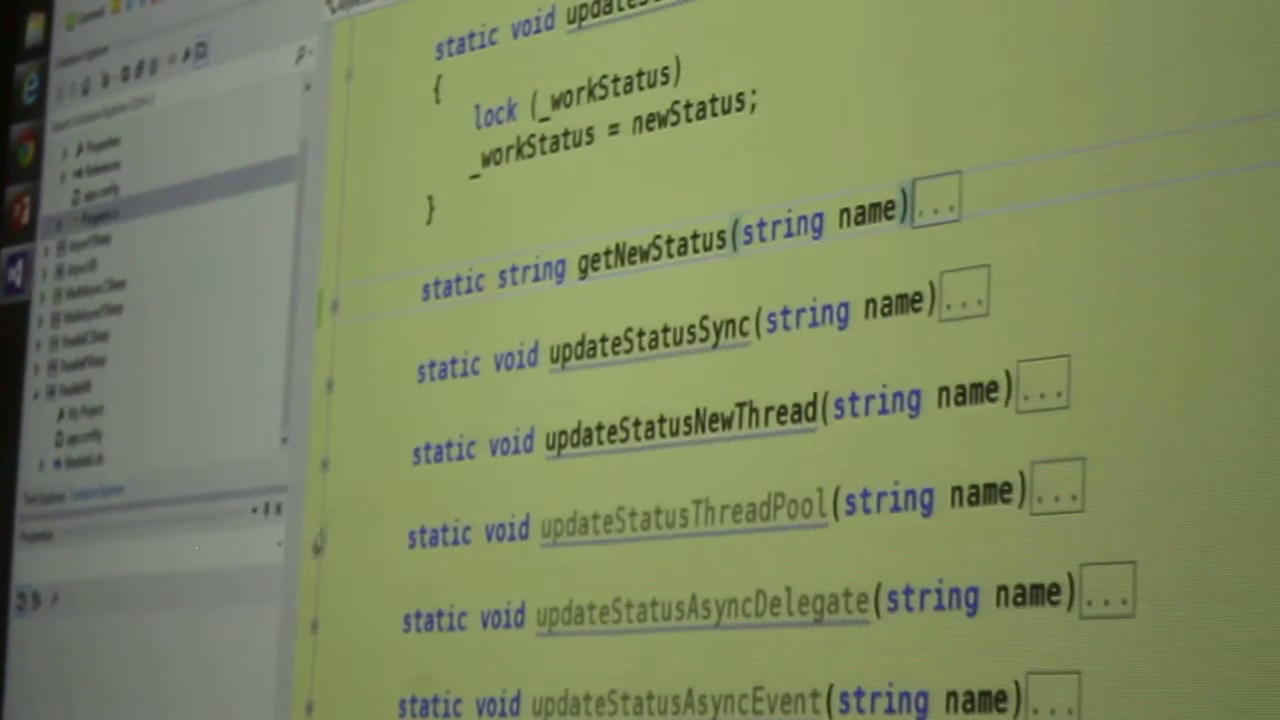
left_click(318, 553)
scroll(340, 540, "down", 1)
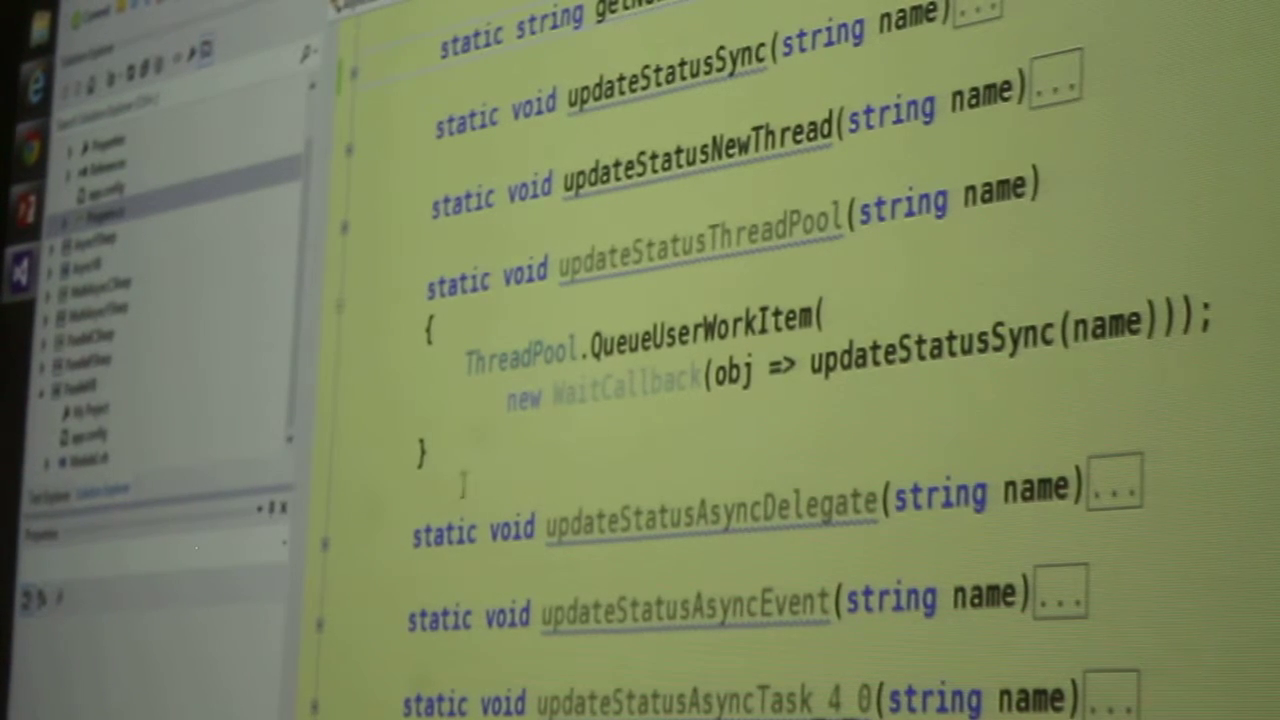
left_click(337, 245)
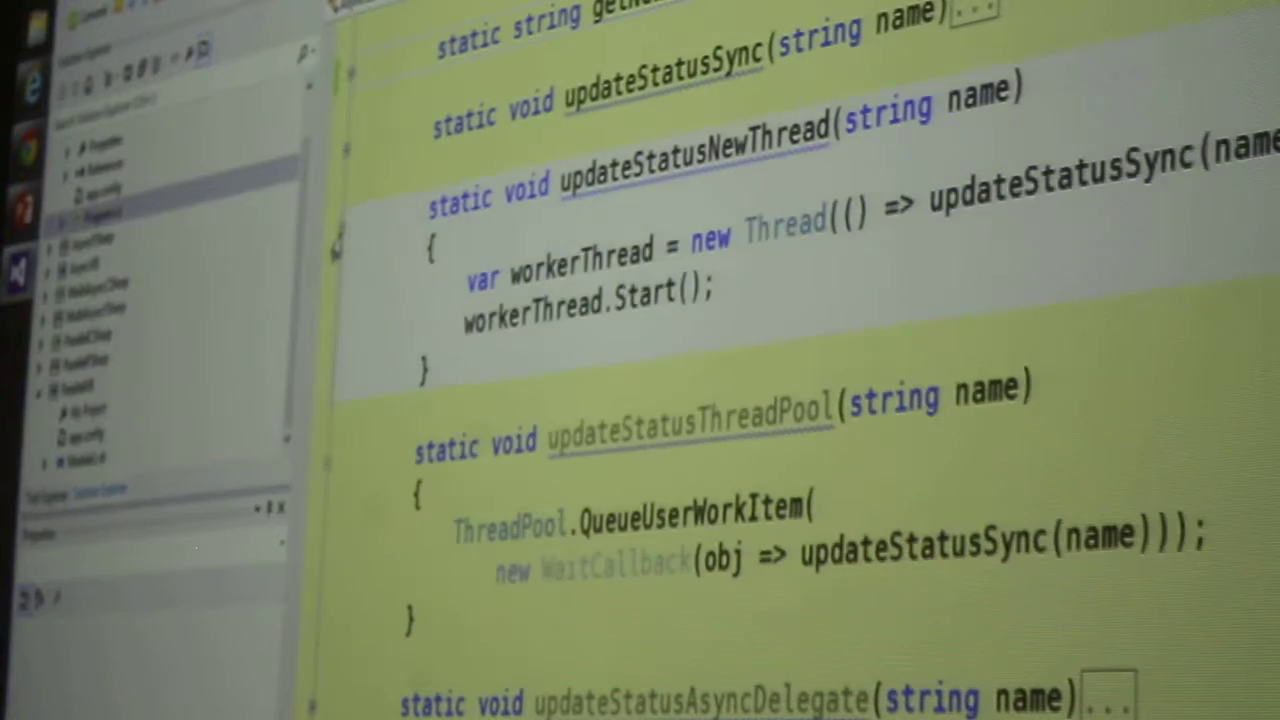
scroll(399, 388, "down", 1)
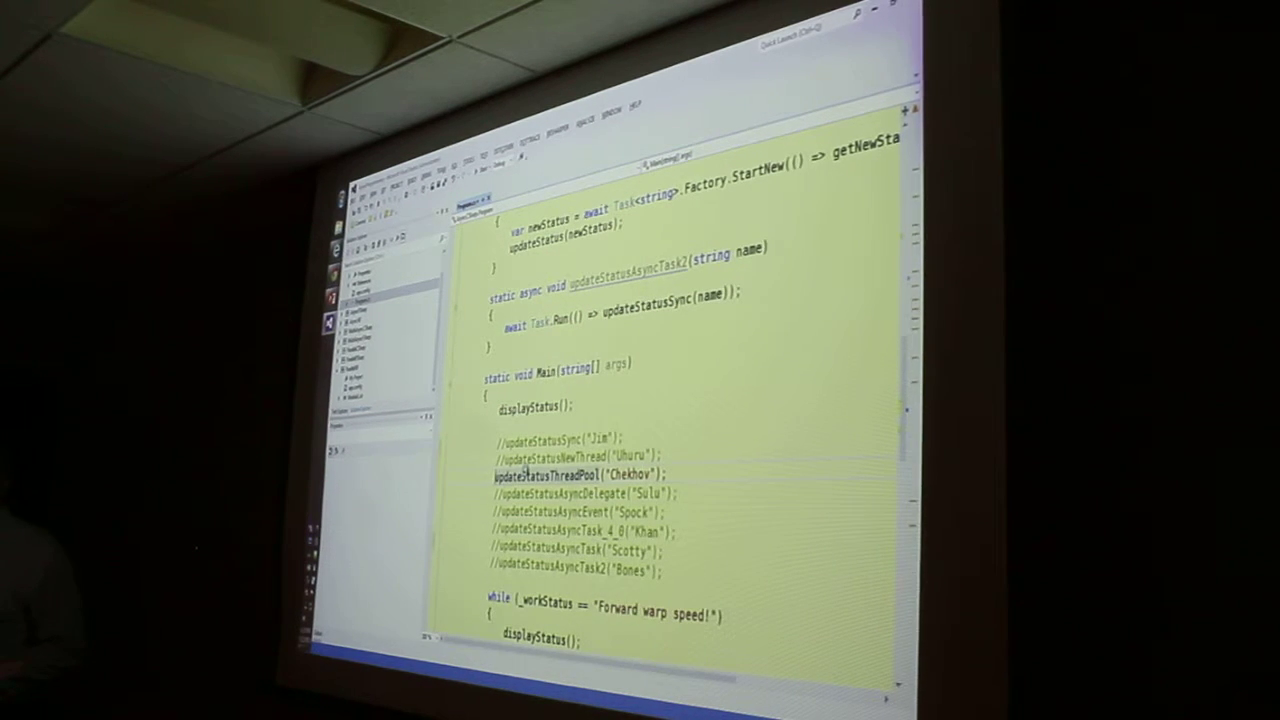
Step: Build and run the program with only the updateStatusThreadPool("Chekhov") call active
key("F5")
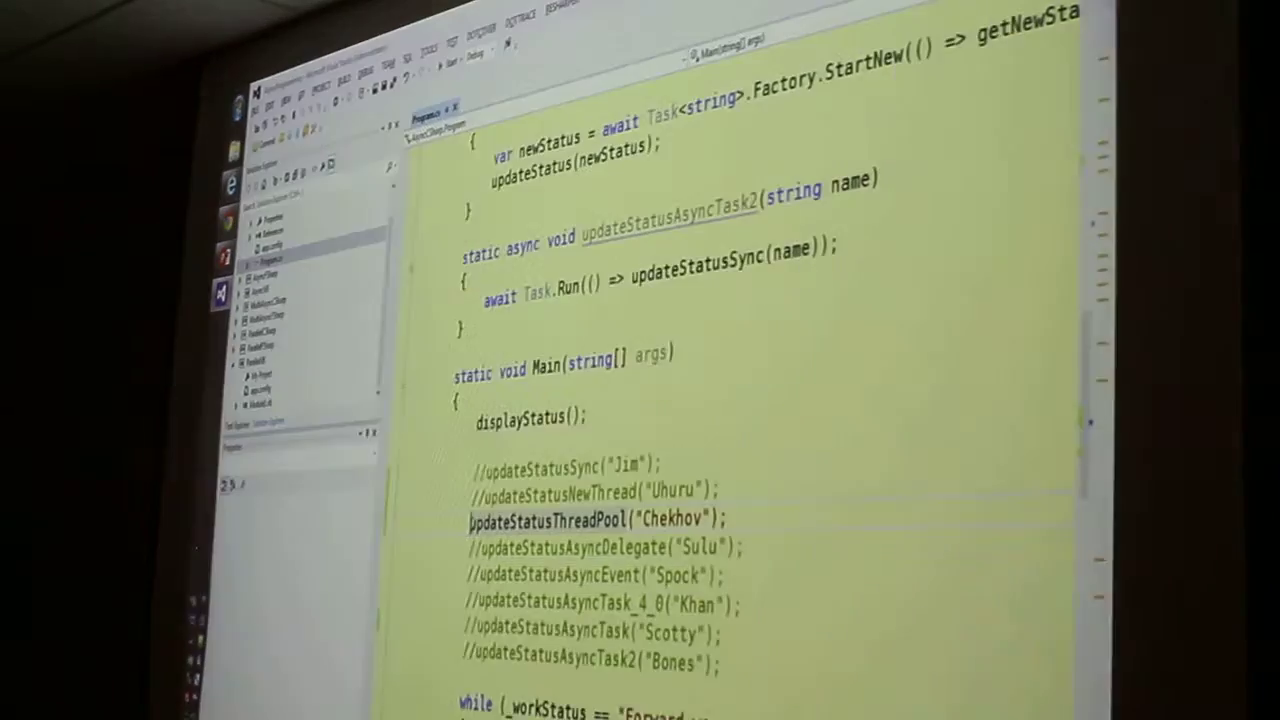
type("//")
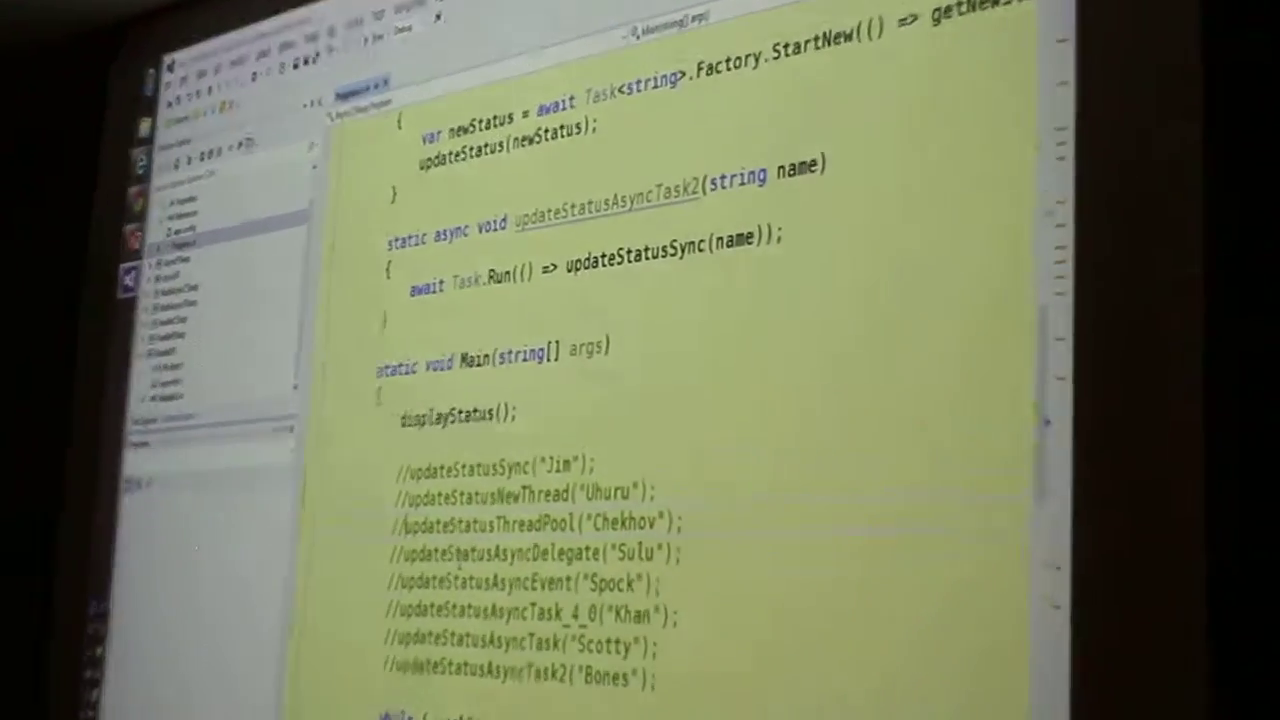
scroll(583, 405, "up", 5)
scroll(583, 405, "up", 5)
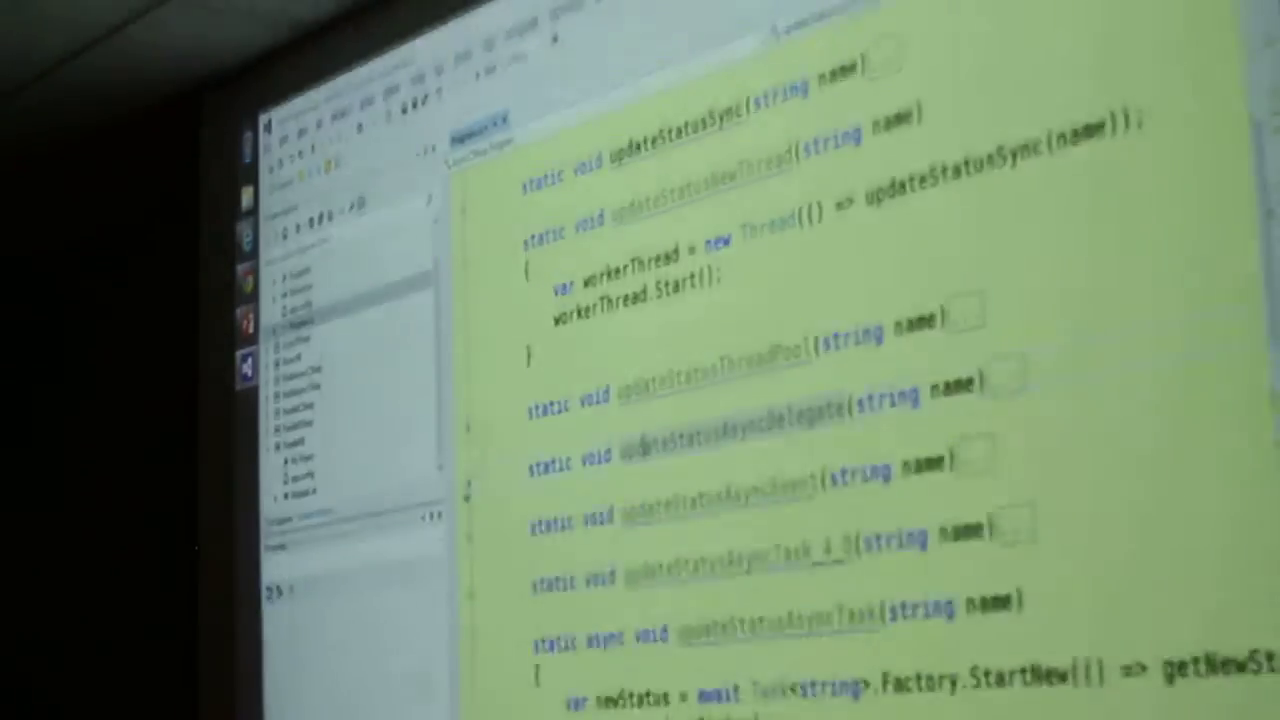
Step: Expand the updateStatusAsyncDelegate method body in the collapsed outline
left_click(840, 290)
scroll(800, 400, "down", 5)
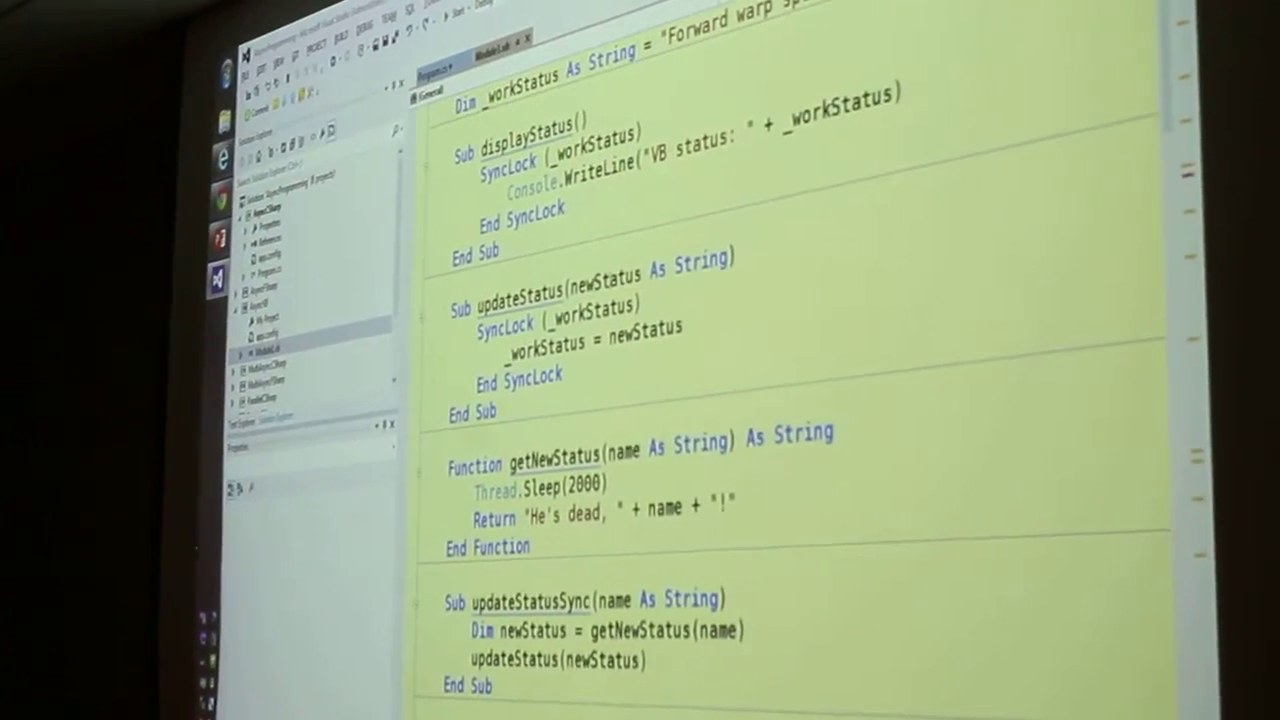
scroll(773, 330, "down", 4)
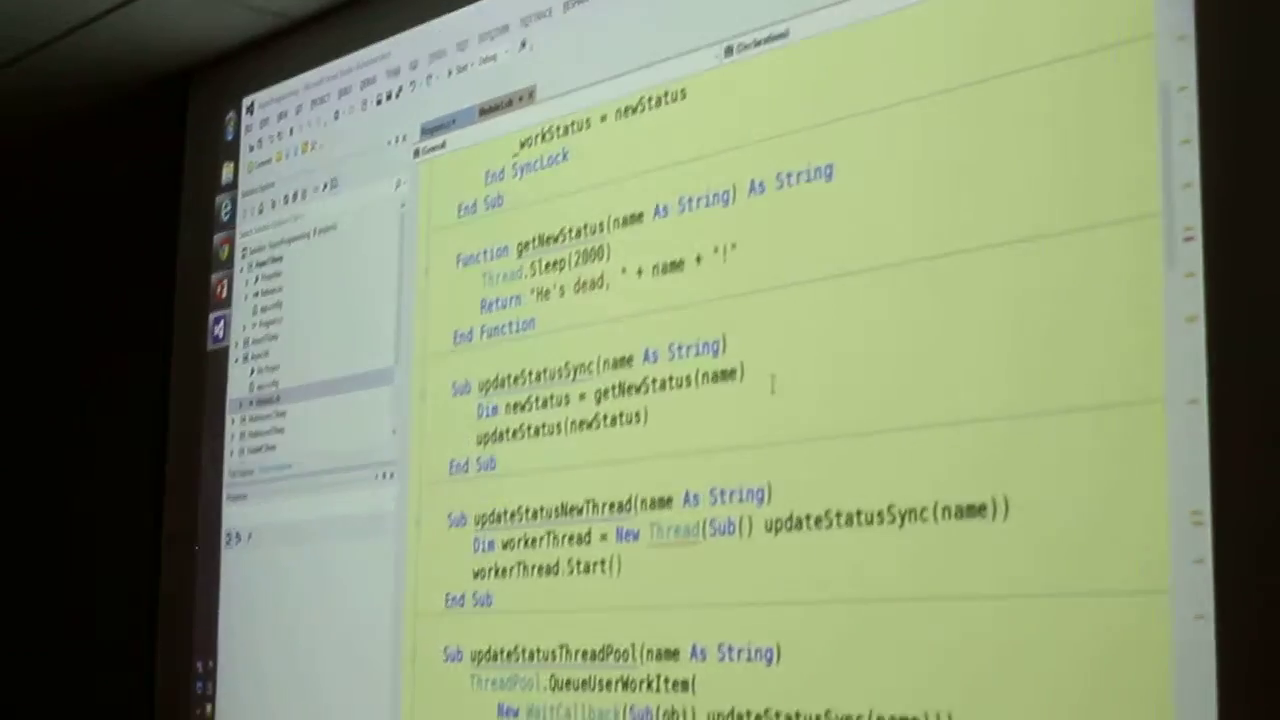
scroll(851, 305, "down", 4)
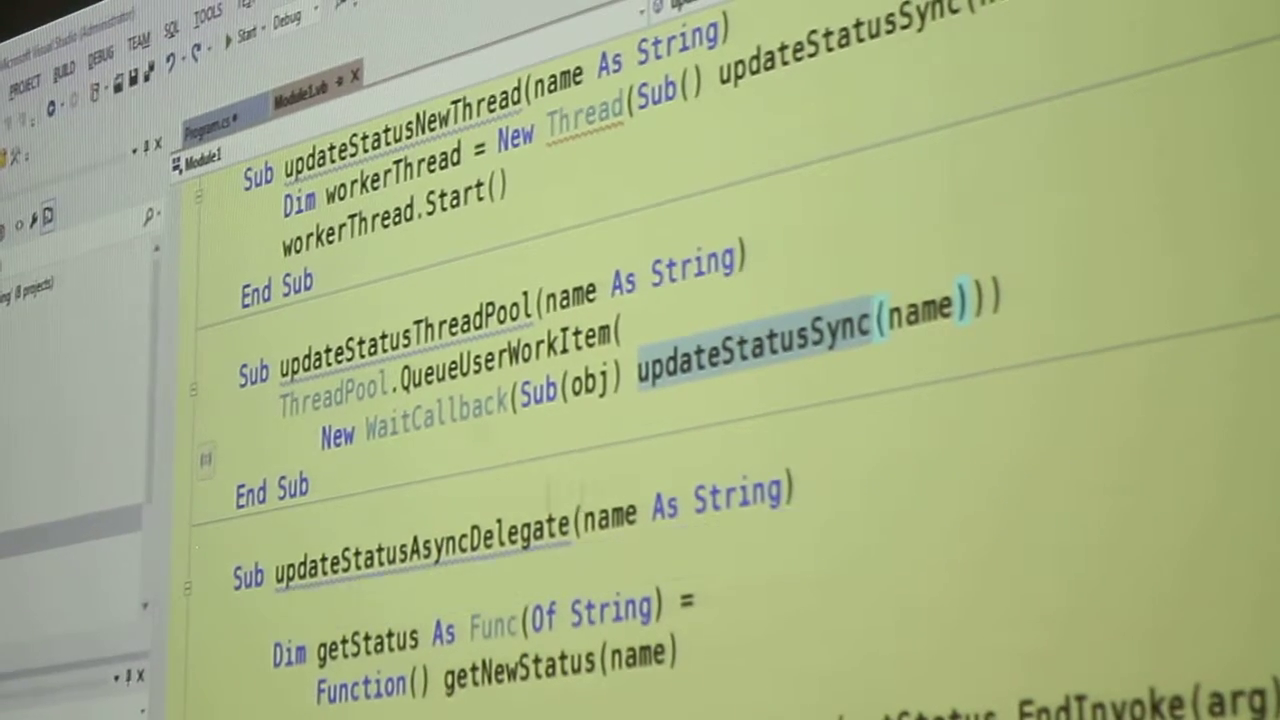
scroll(640, 400, "down", 3)
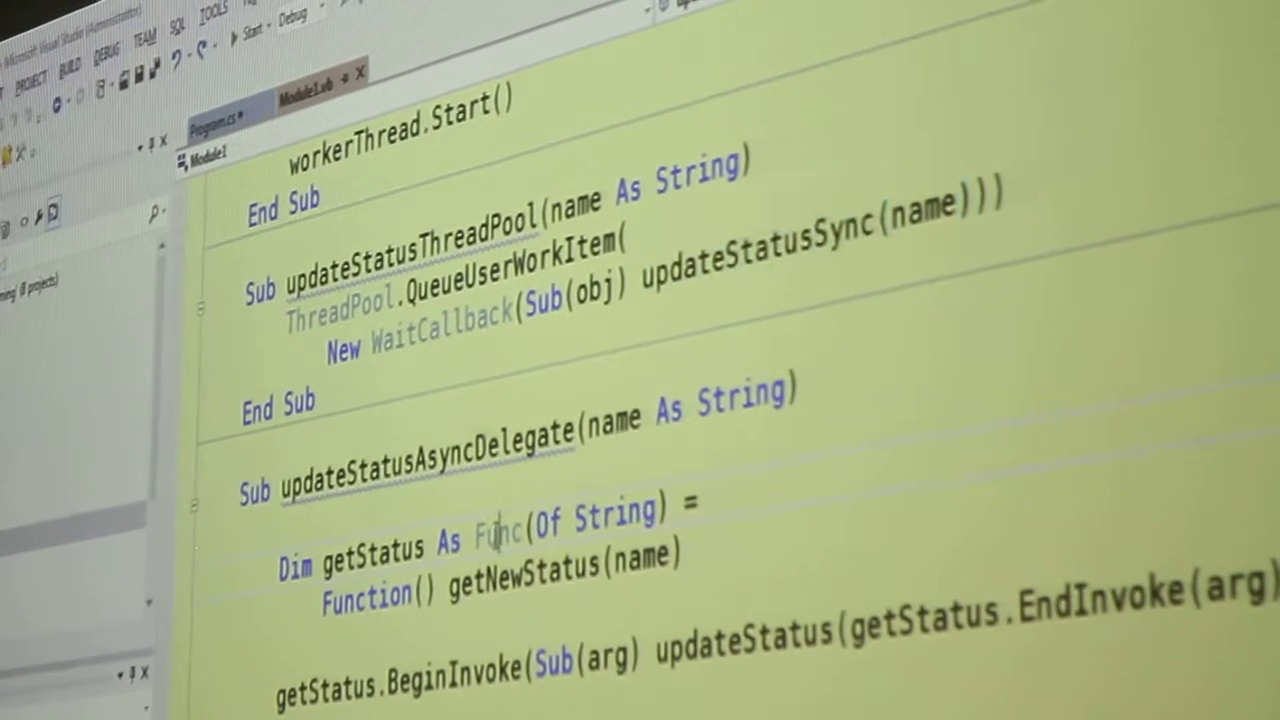
scroll(497, 534, "down", 2)
Step: Highlight Func(Of String) and the Function() lambda in VB updateStatusAsyncDelegate against the C# version
double_click(497, 445)
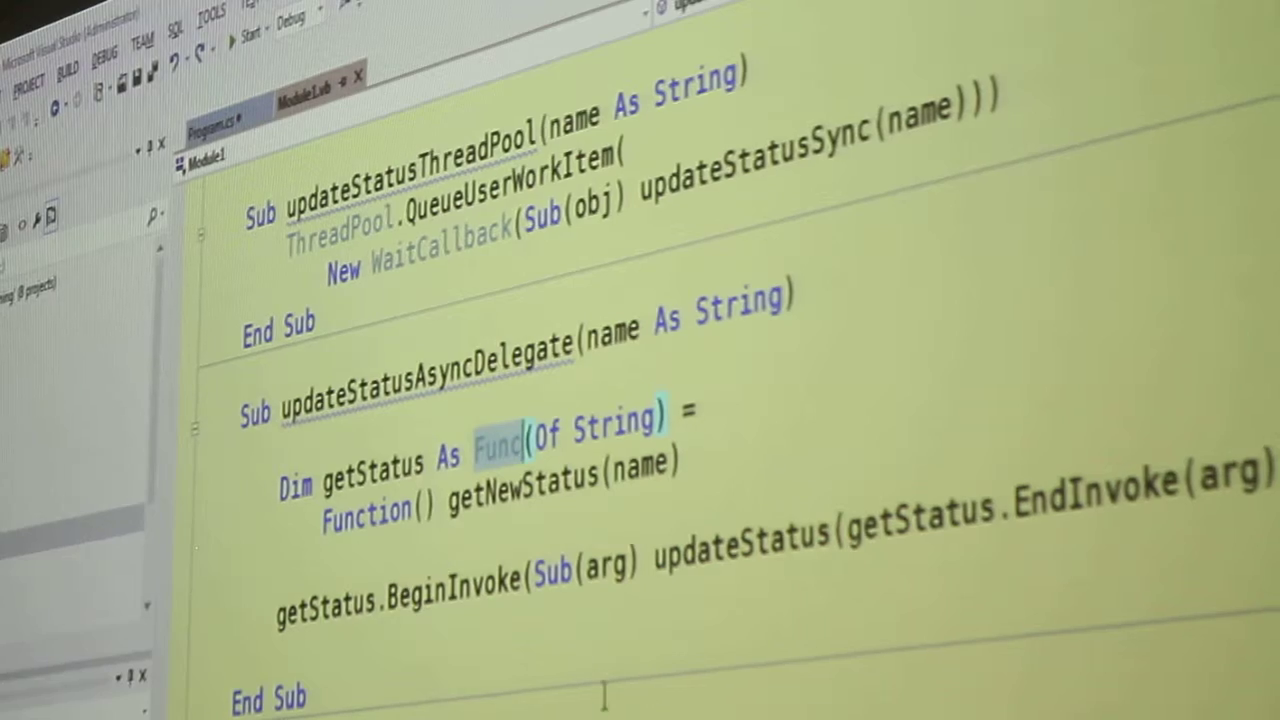
left_click(370, 510)
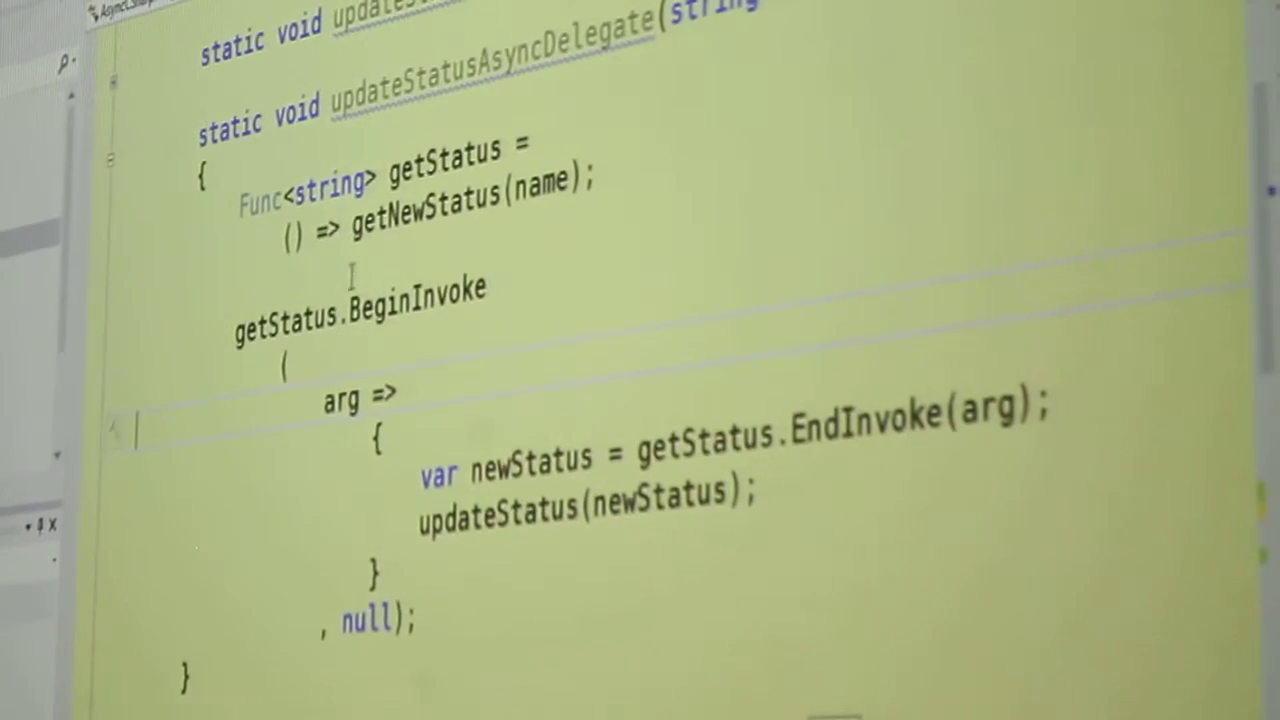
scroll(352, 275, "down", 1)
scroll(625, 470, "down", 1)
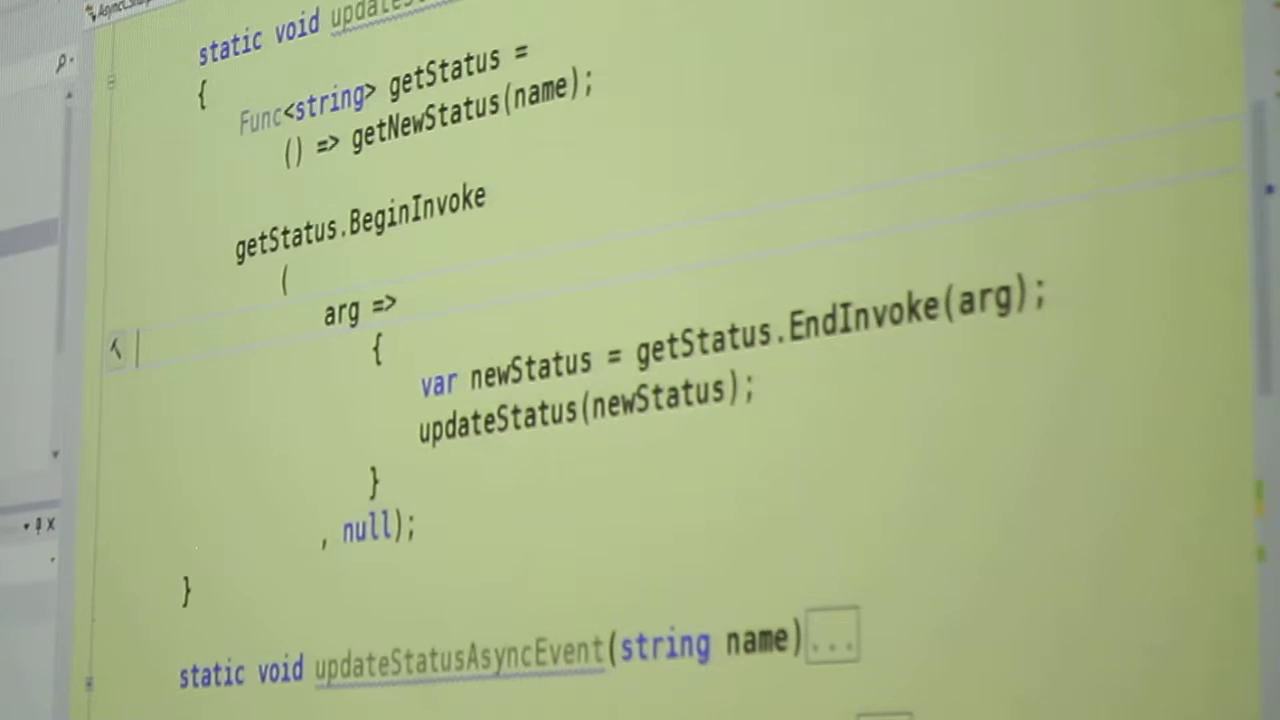
key("ctrl+Tab")
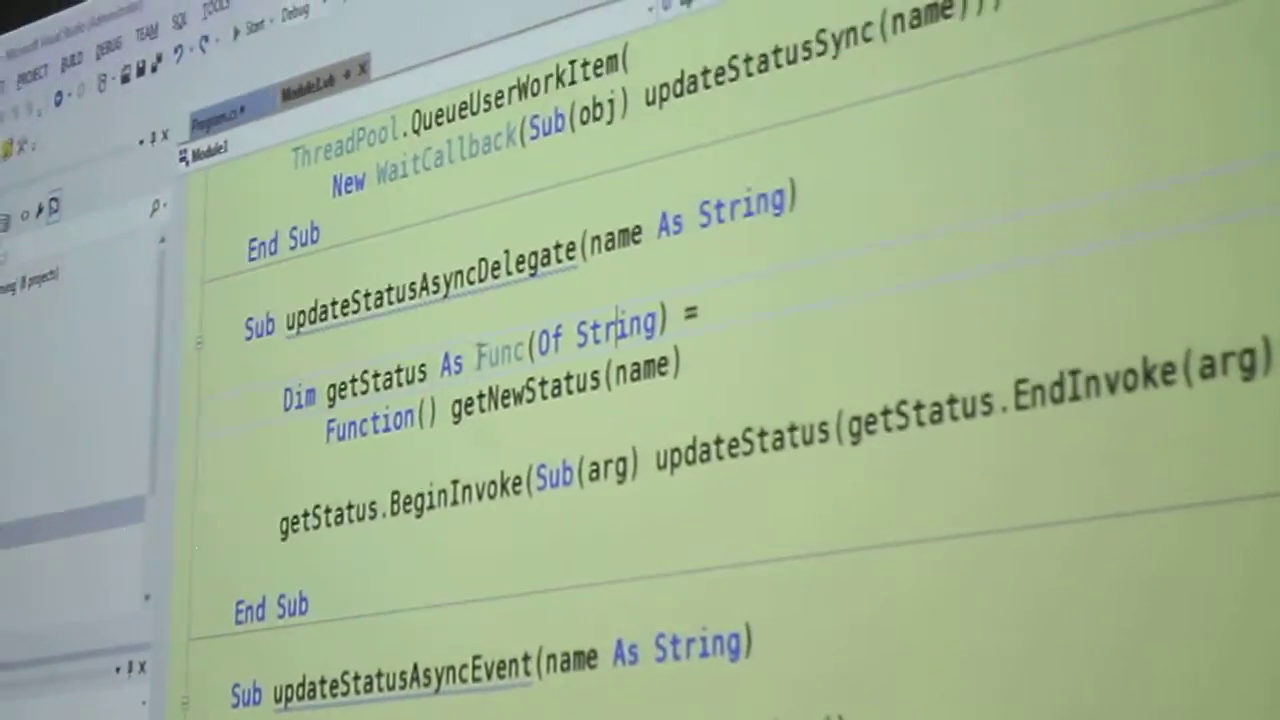
left_click_drag(458, 302, 648, 270)
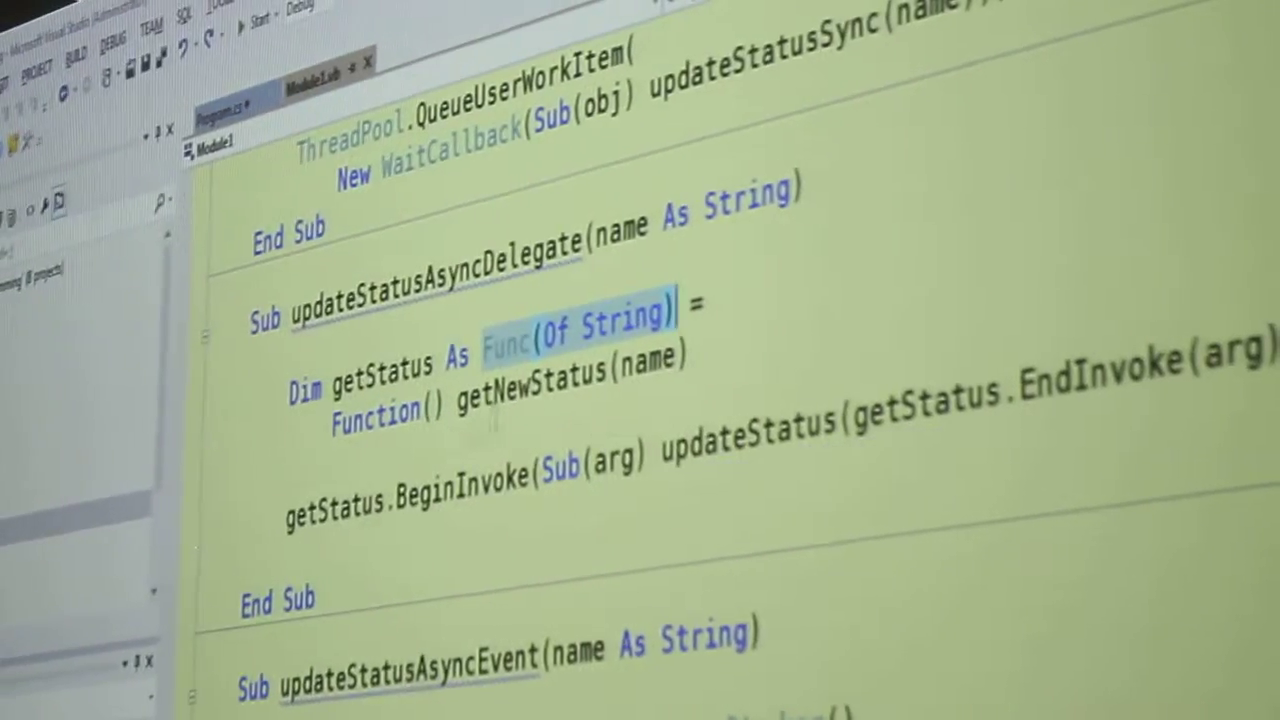
double_click(370, 410)
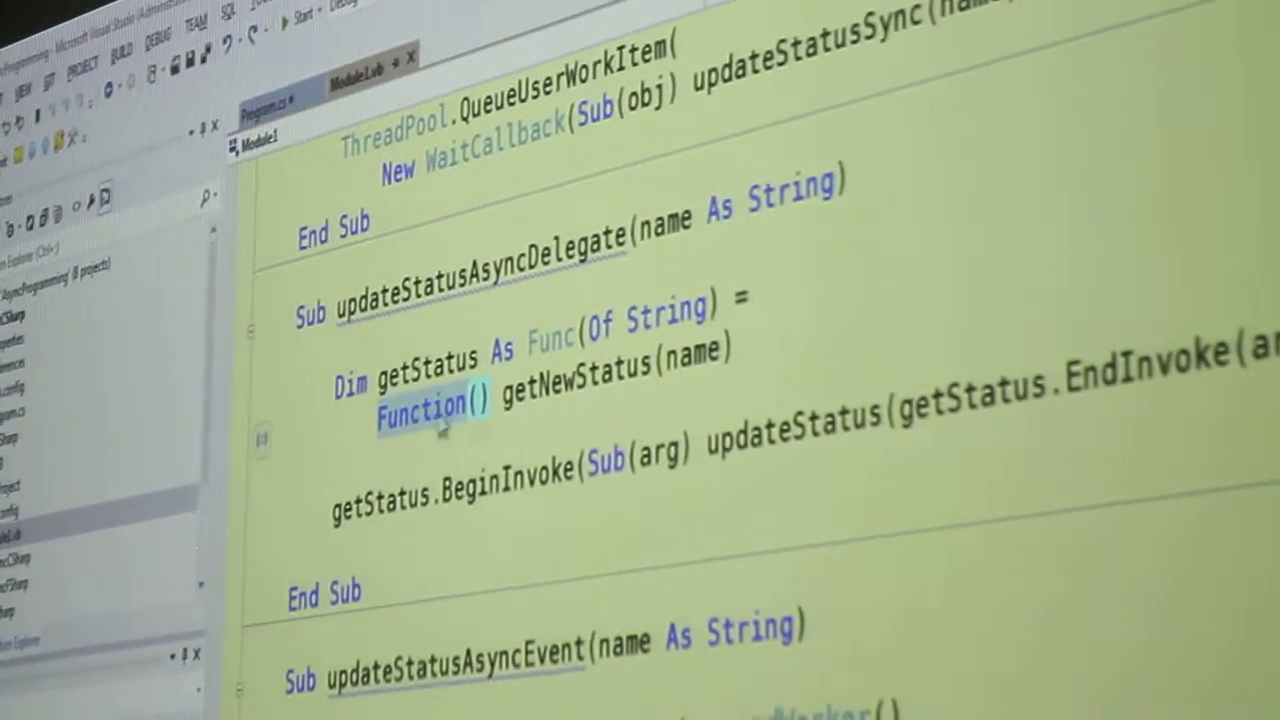
left_click(492, 358)
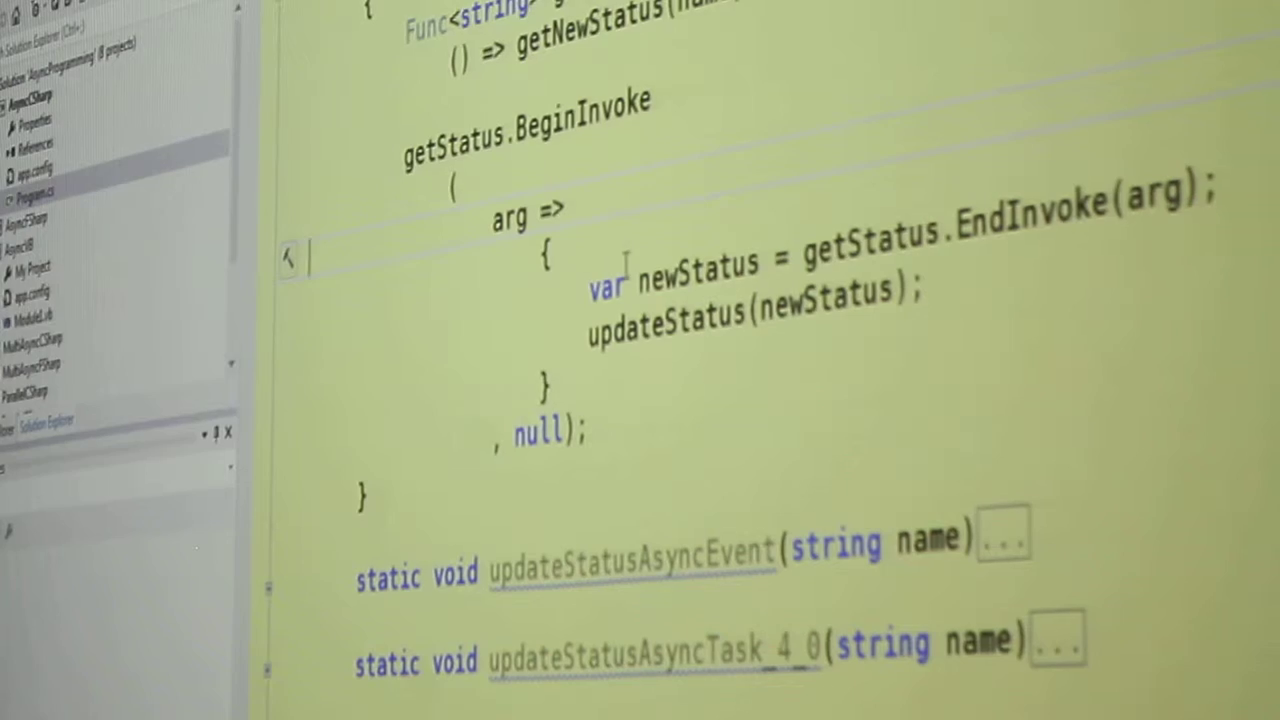
scroll(626, 262, "down", 1)
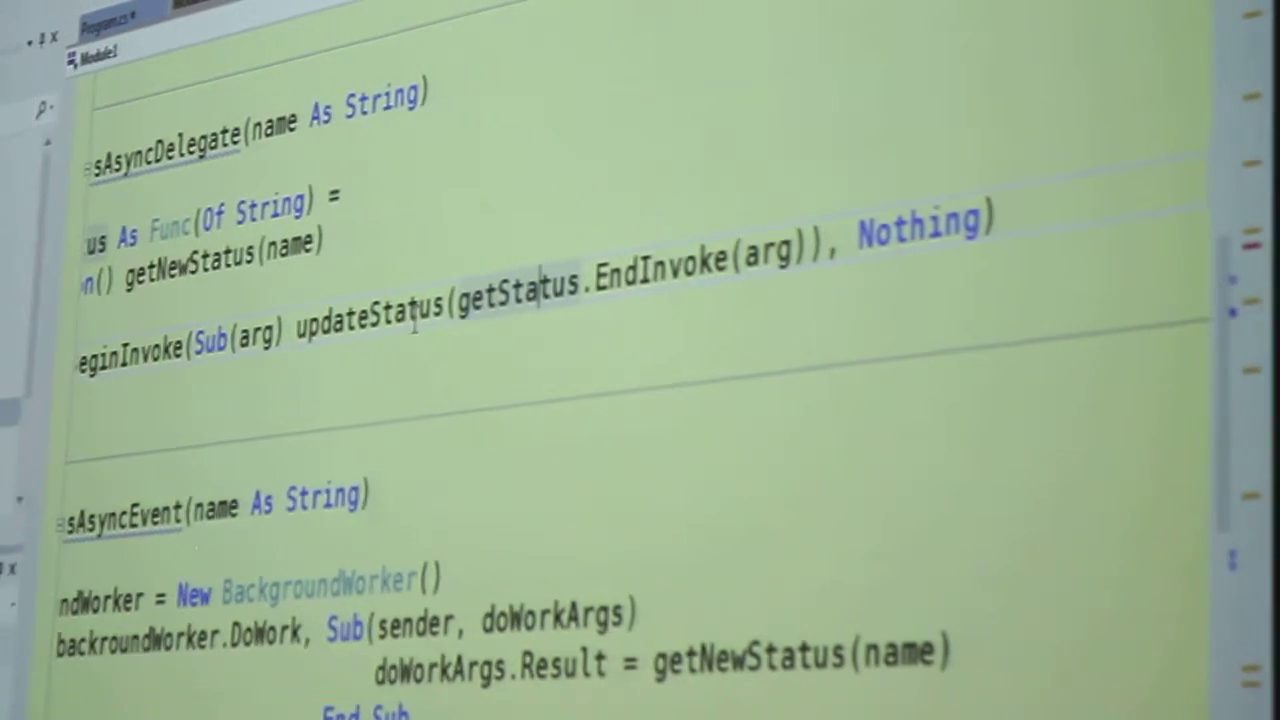
Step: Place the caret inside the updateStatus call of the VB BeginInvoke line
left_click(397, 325)
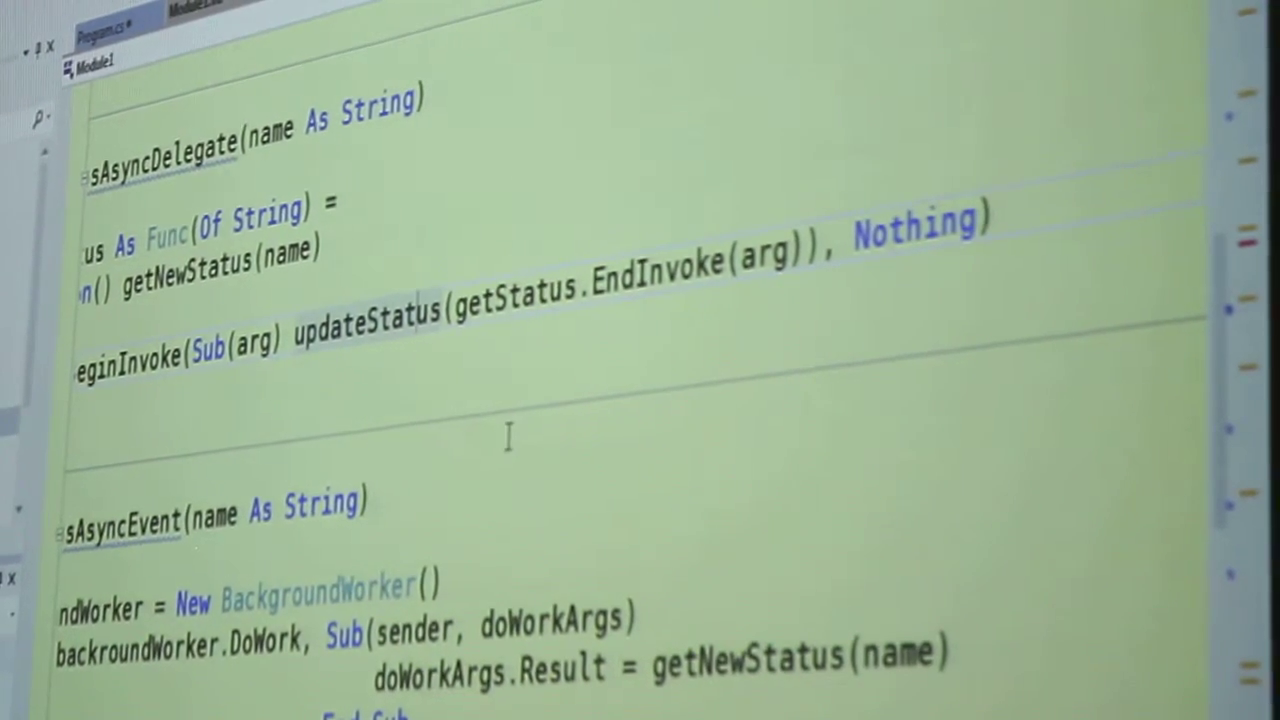